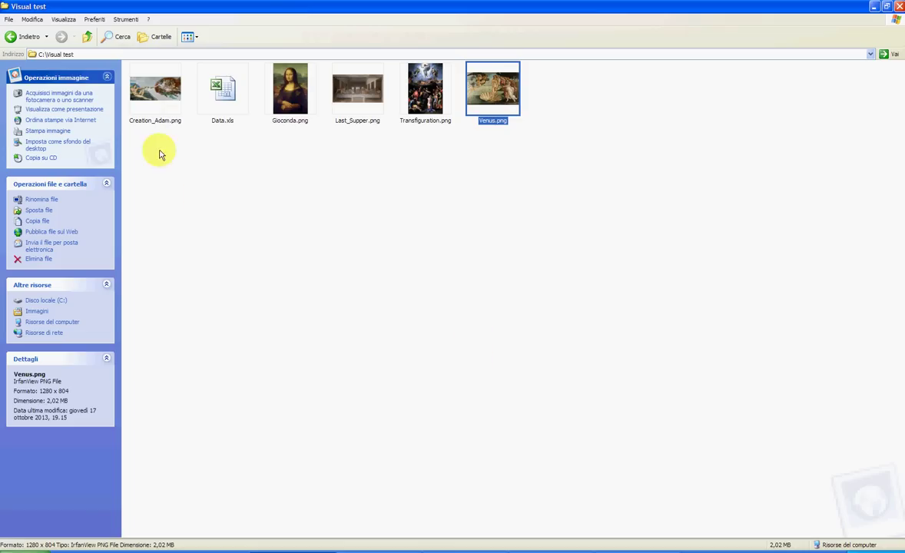
# Inspect the painting image files, from Creation_Adam.png to Venus.png, and the Data.xls file.
pyautogui.click(141, 108)
pyautogui.click(292, 104)
pyautogui.click(361, 100)
pyautogui.click(435, 113)
pyautogui.click(486, 106)
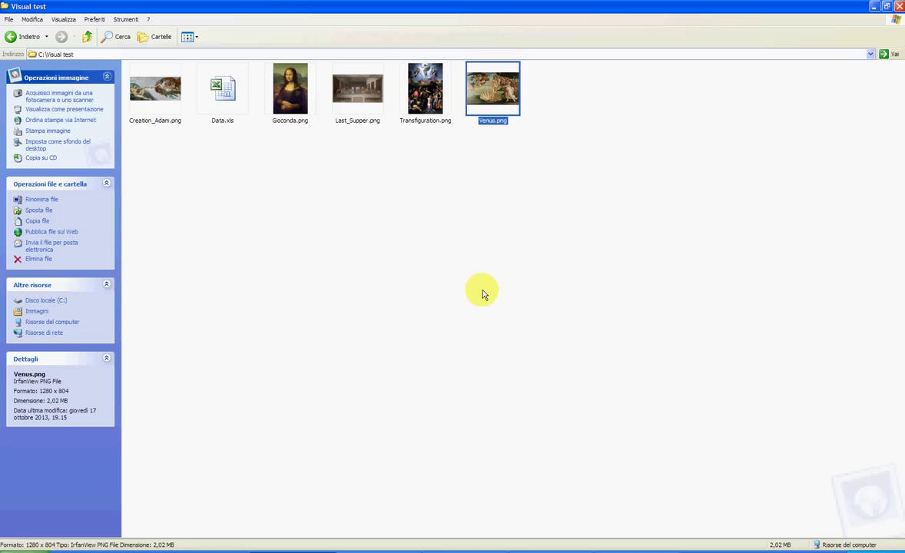
pyautogui.click(217, 90)
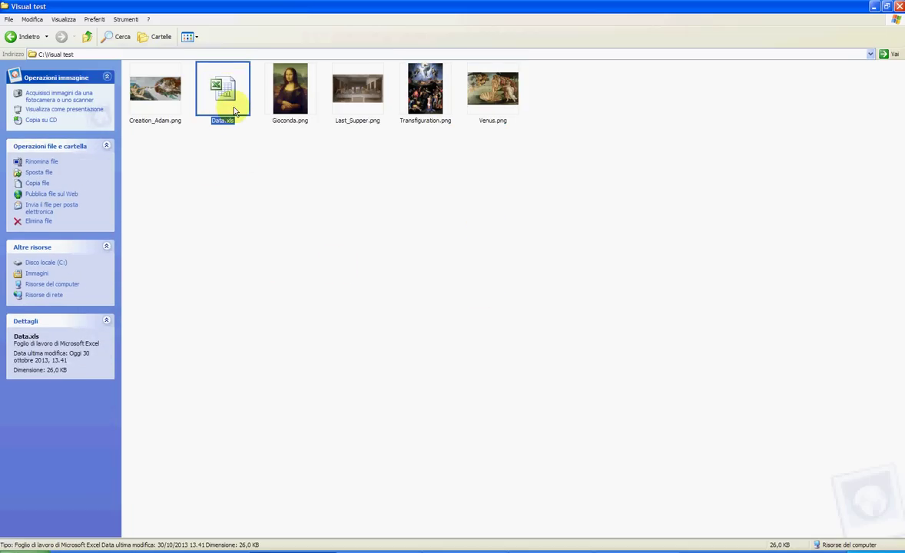
# Open Data.xls in Excel and review its Name, Image, Author and Date columns for rows 2–6.
pyautogui.doubleClick(235, 111)
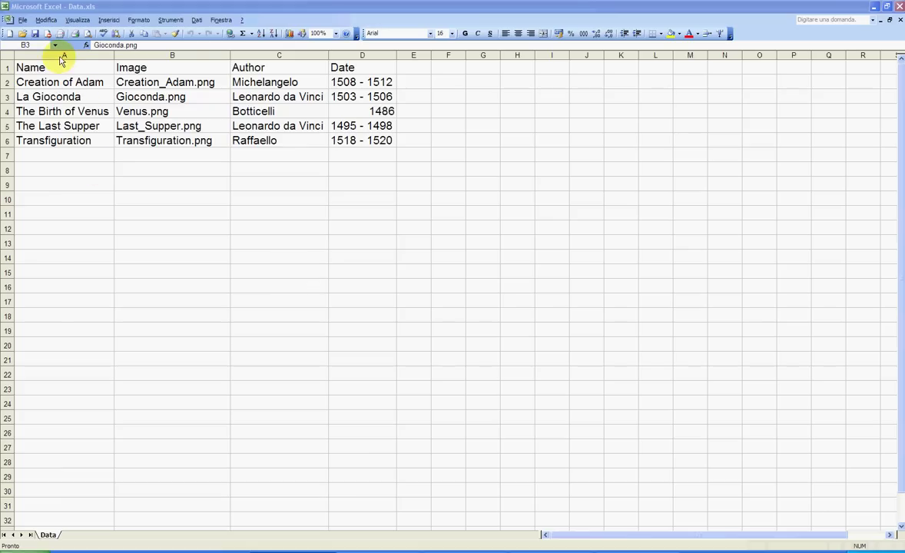
pyautogui.moveTo(58, 67); pyautogui.dragTo(48, 140)
pyautogui.moveTo(138, 71); pyautogui.dragTo(142, 146)
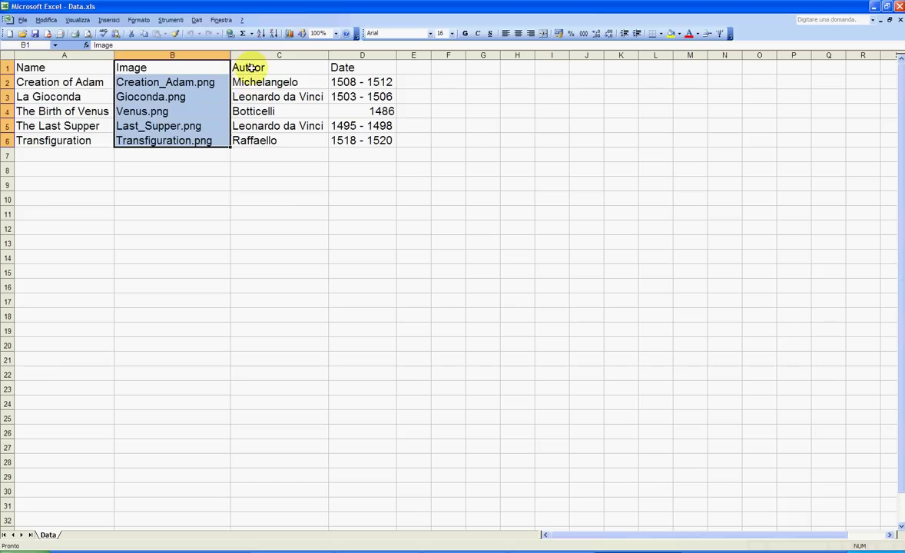
pyautogui.moveTo(244, 69); pyautogui.dragTo(248, 138)
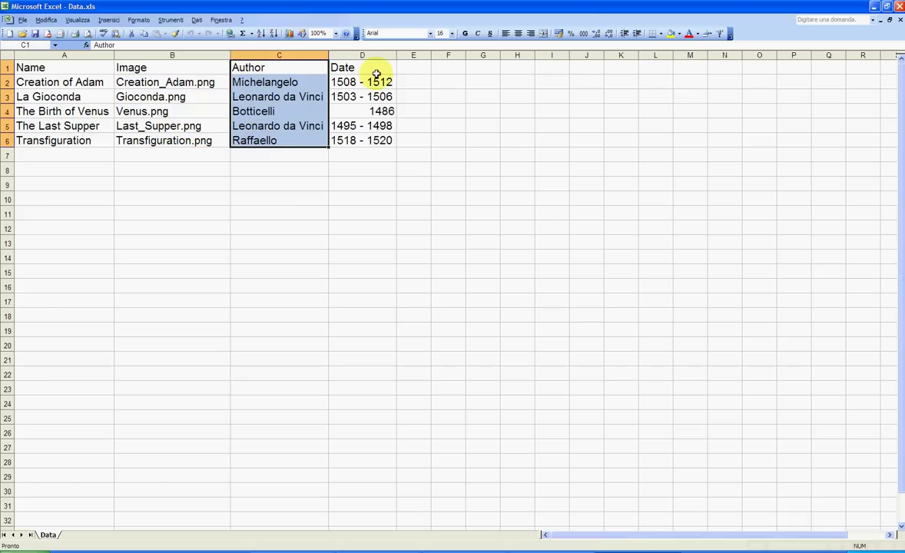
pyautogui.moveTo(346, 67); pyautogui.dragTo(375, 147)
pyautogui.click(47, 146)
pyautogui.moveTo(6, 81); pyautogui.dragTo(6, 141)
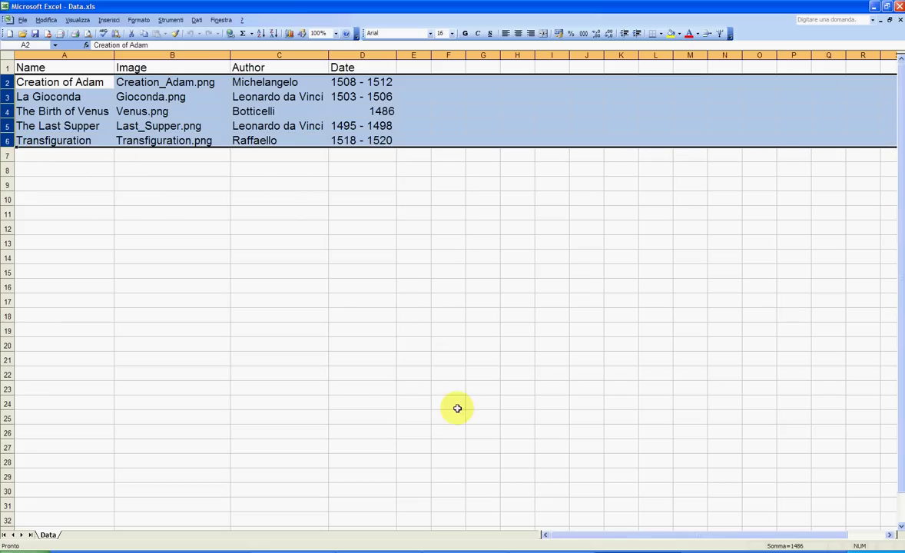
# Generate a wizard deck script with 6 × 9 cm cards linked to C:\Visual test\Data.xls.
pyautogui.click(582, 545)
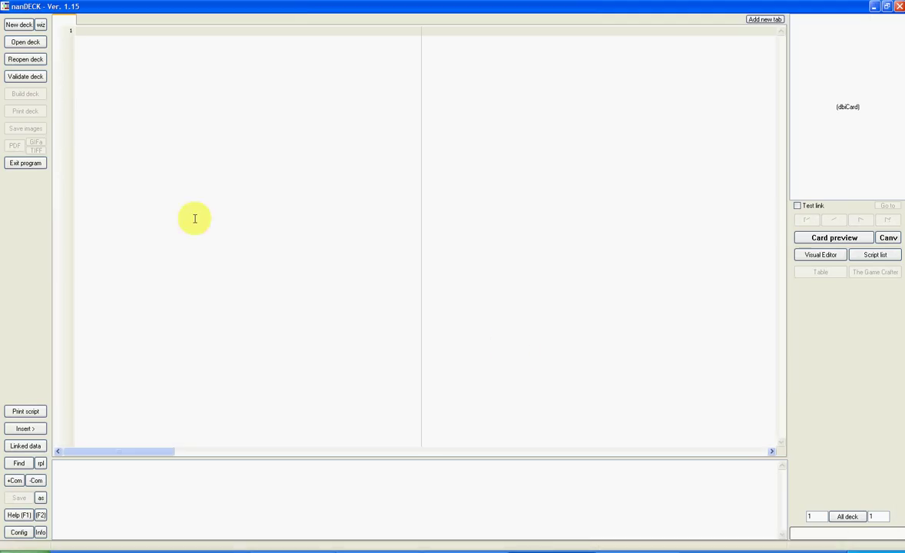
pyautogui.click(41, 25)
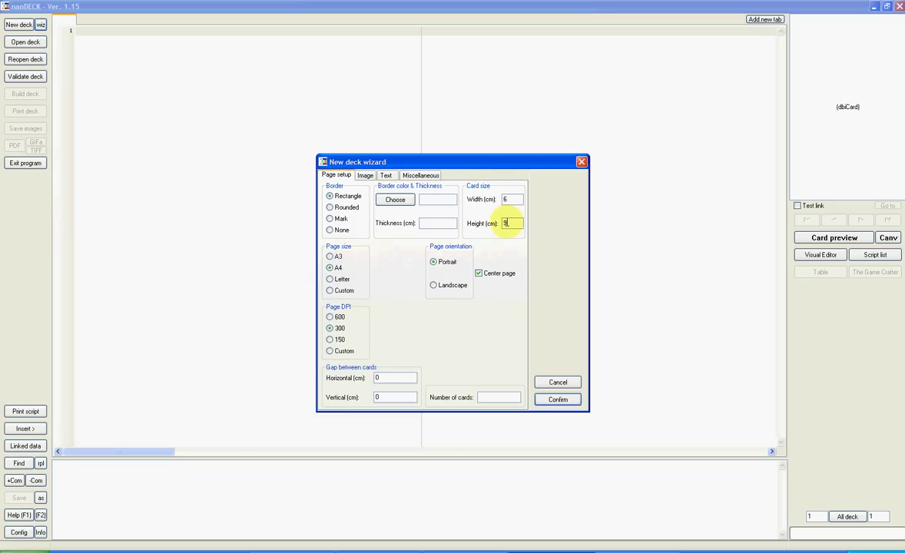
pyautogui.click(422, 176)
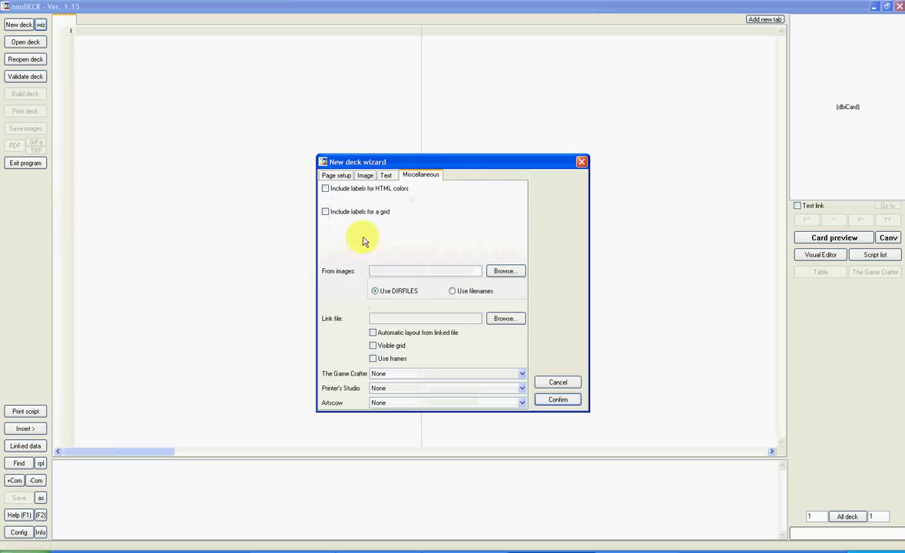
pyautogui.click(504, 320)
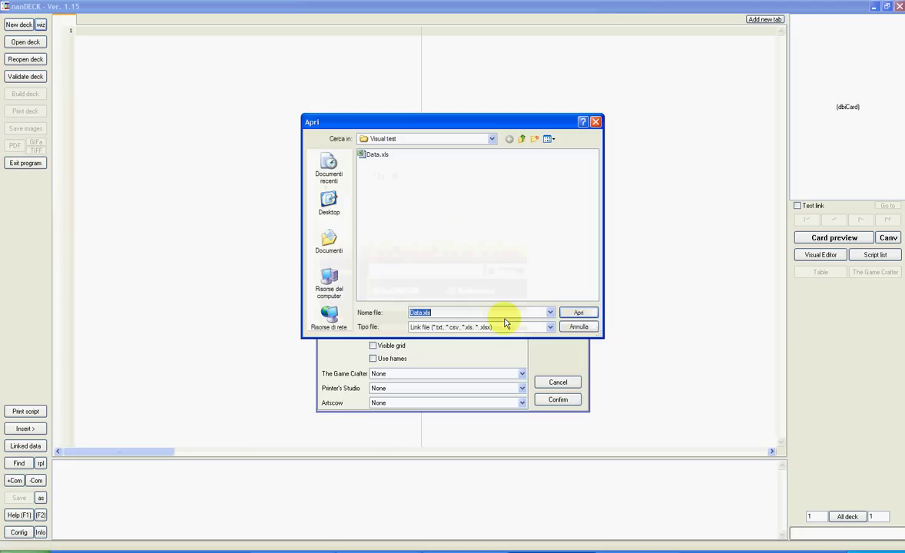
pyautogui.doubleClick(379, 156)
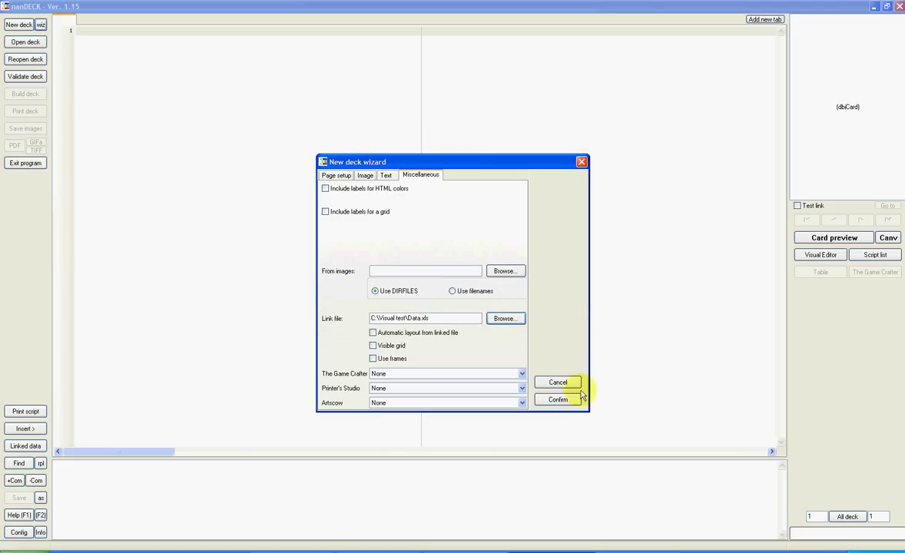
pyautogui.click(557, 400)
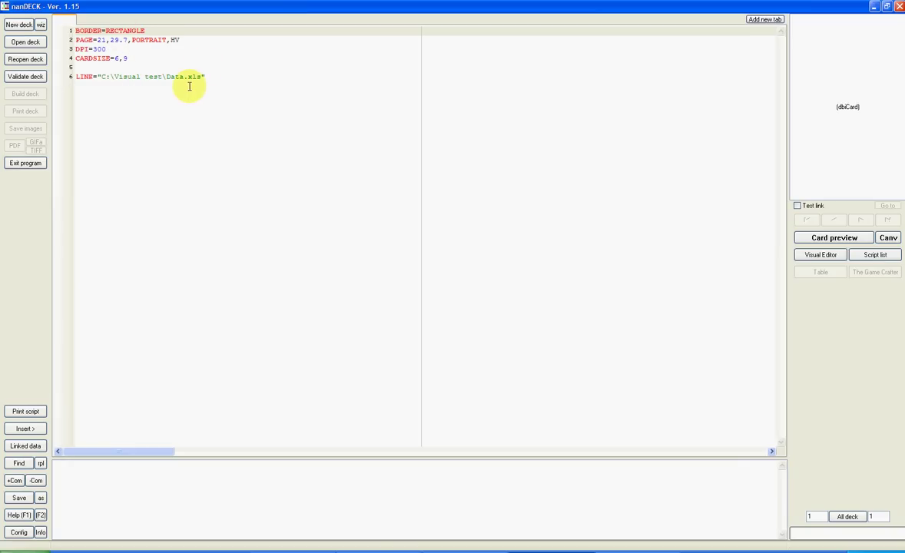
# Open the Visual Editor on the validated blank card.
pyautogui.click(822, 256)
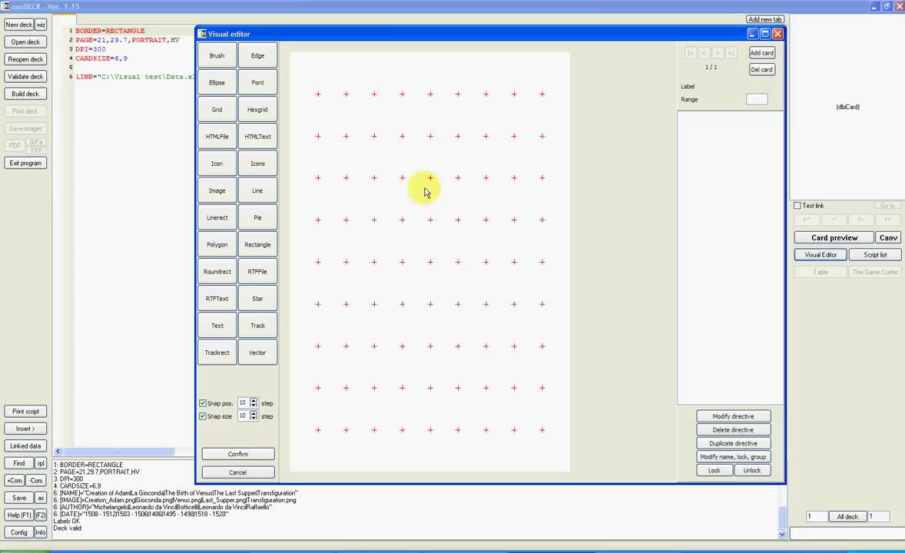
# Add a full-card rectangle and start a gradient fill with Brown #A52A2A as the start colour.
pyautogui.click(265, 245)
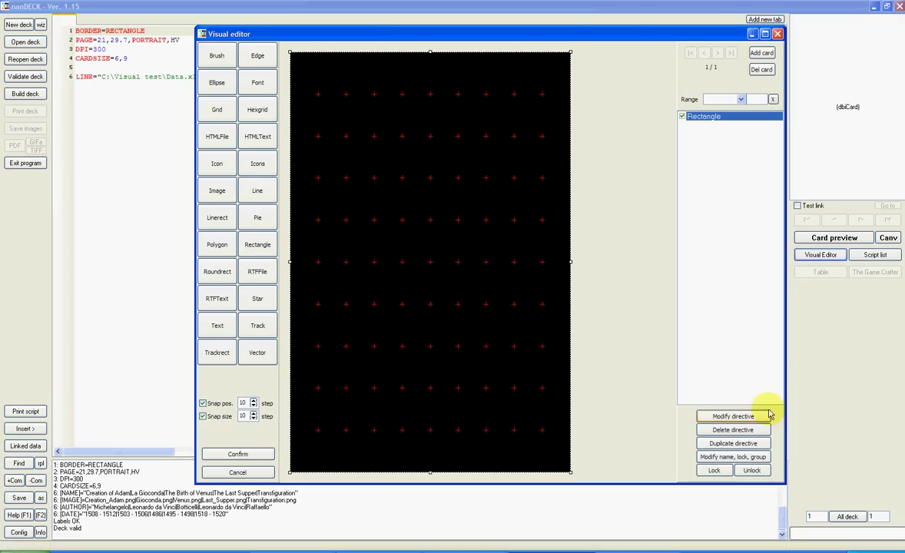
pyautogui.click(732, 416)
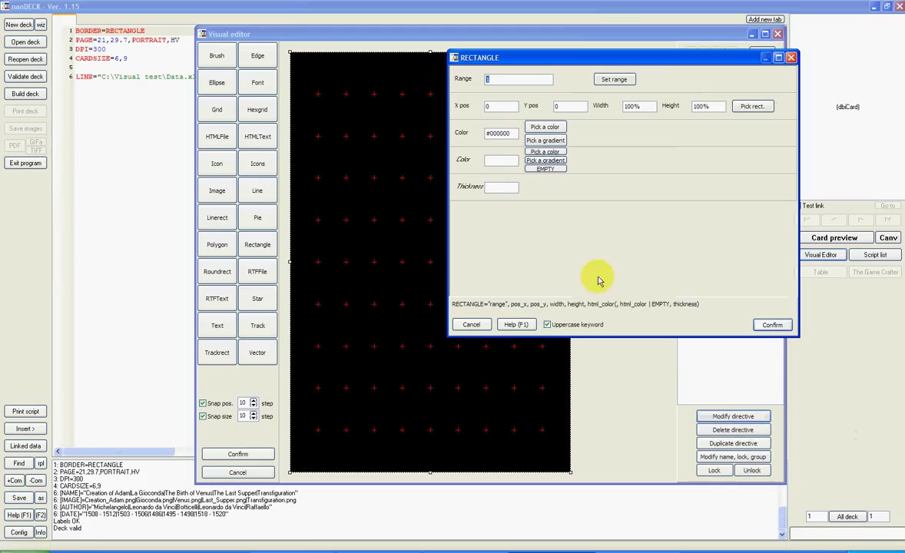
pyautogui.click(554, 142)
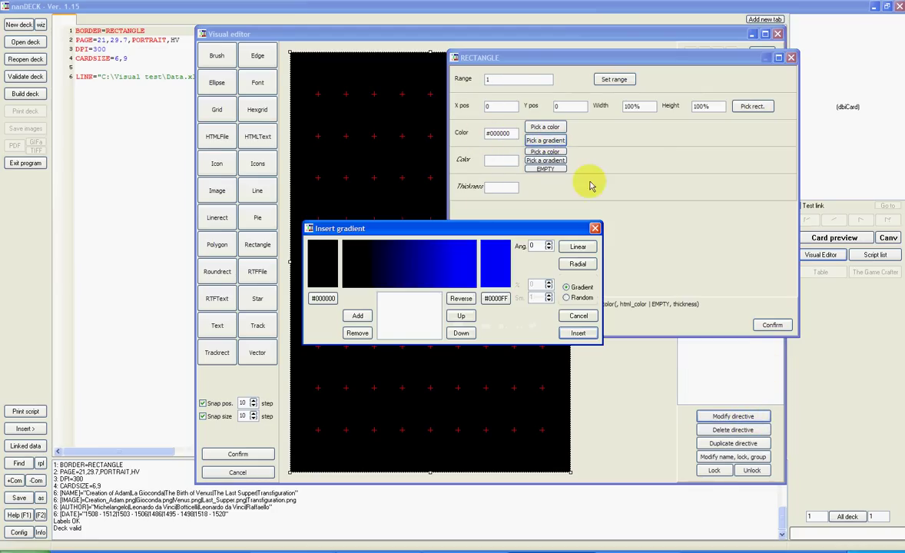
pyautogui.click(324, 300)
pyautogui.click(479, 523)
pyautogui.scroll(-2, 480, 506)
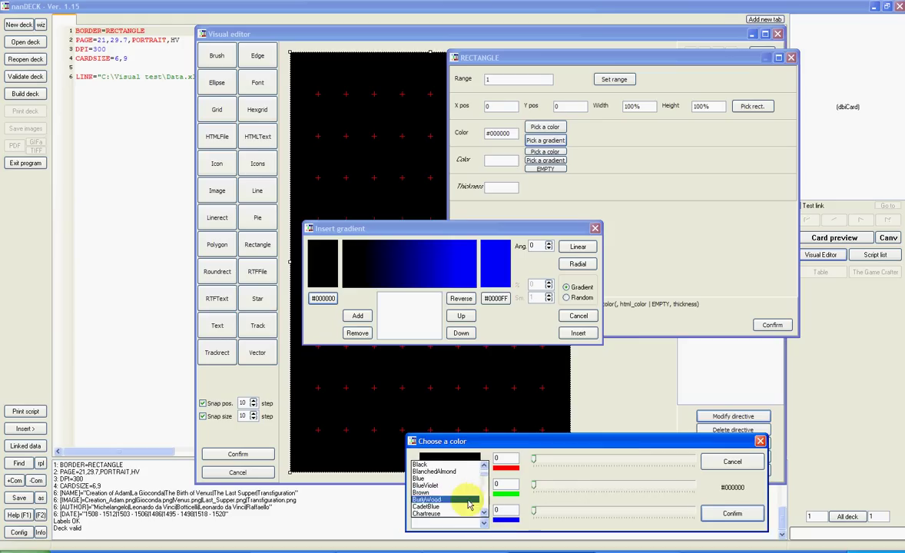
pyautogui.click(450, 493)
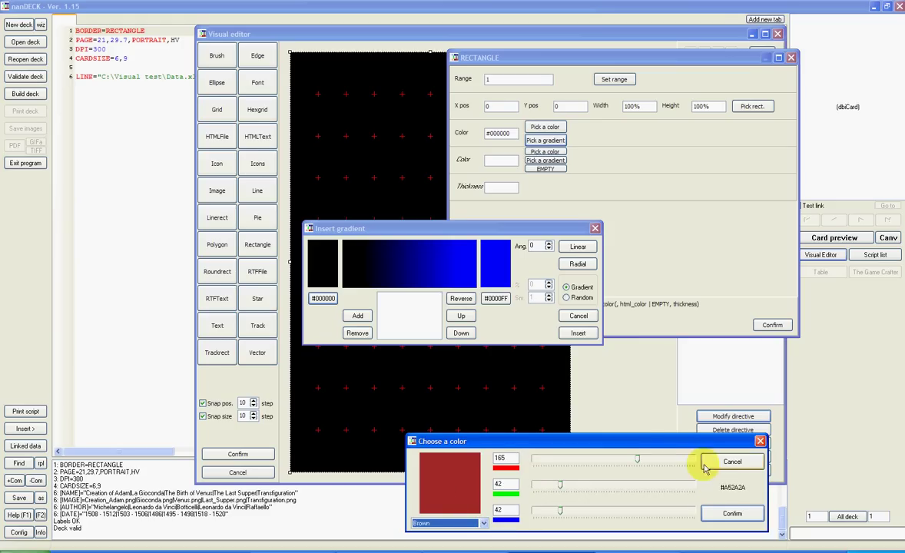
pyautogui.click(728, 513)
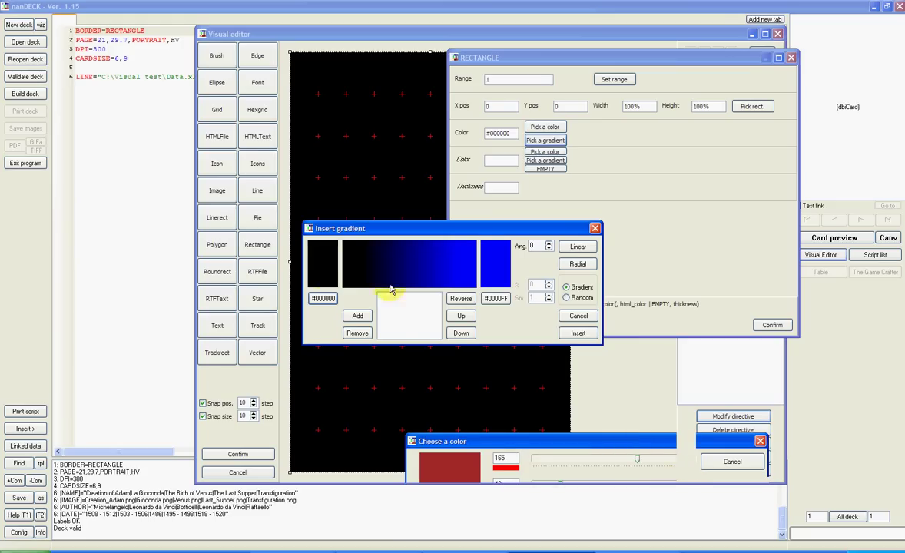
# Set the gradient end colour to Khaki #F0E68C, make it radial, and apply it.
pyautogui.click(501, 298)
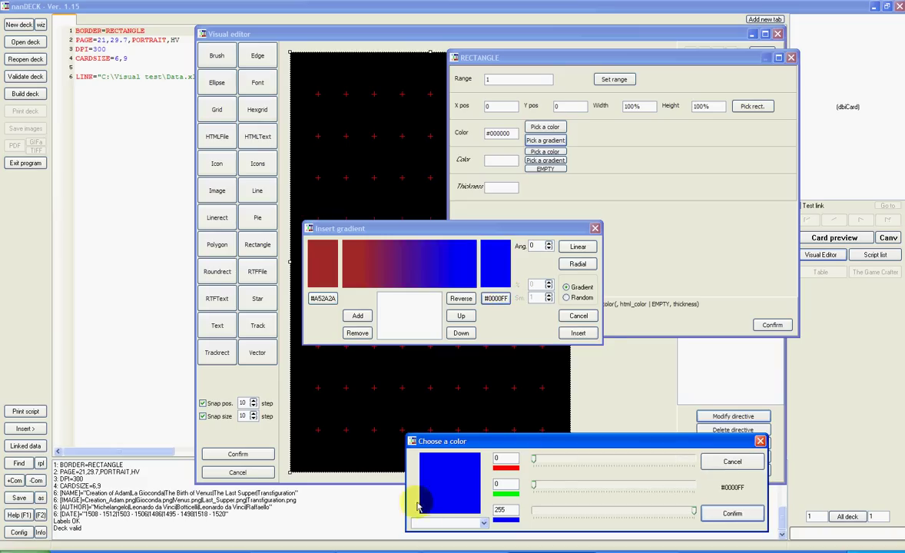
pyautogui.click(482, 523)
pyautogui.scroll(-3, 485, 505)
pyautogui.scroll(-12, 485, 505)
pyautogui.scroll(-3, 484, 505)
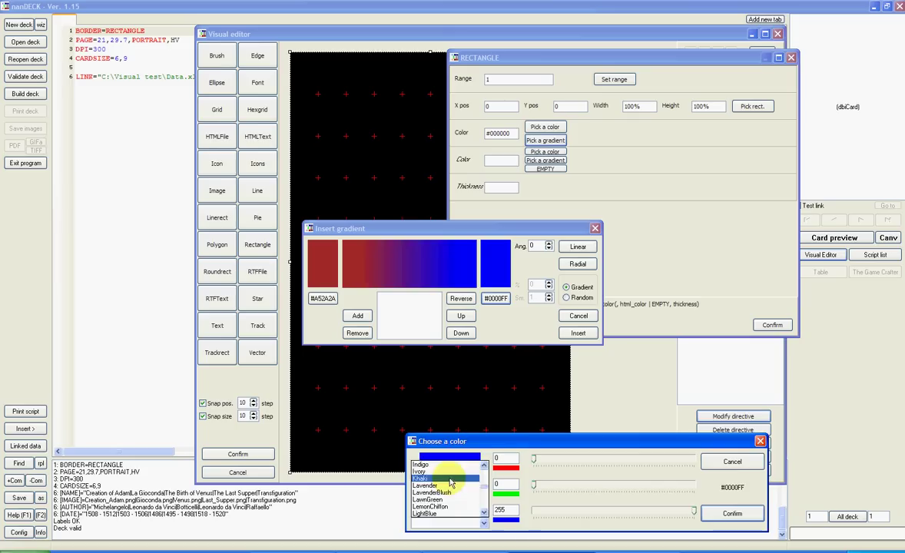
pyautogui.click(427, 478)
pyautogui.click(732, 514)
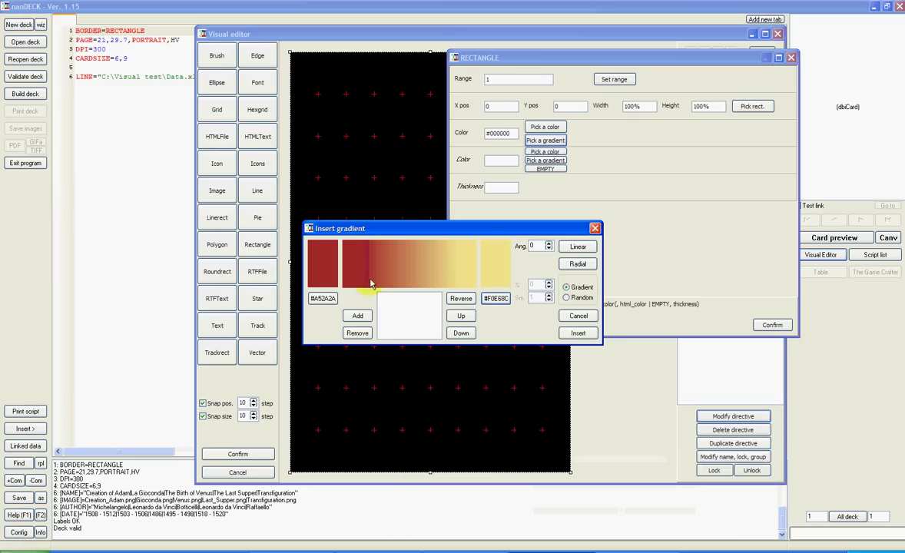
pyautogui.click(586, 266)
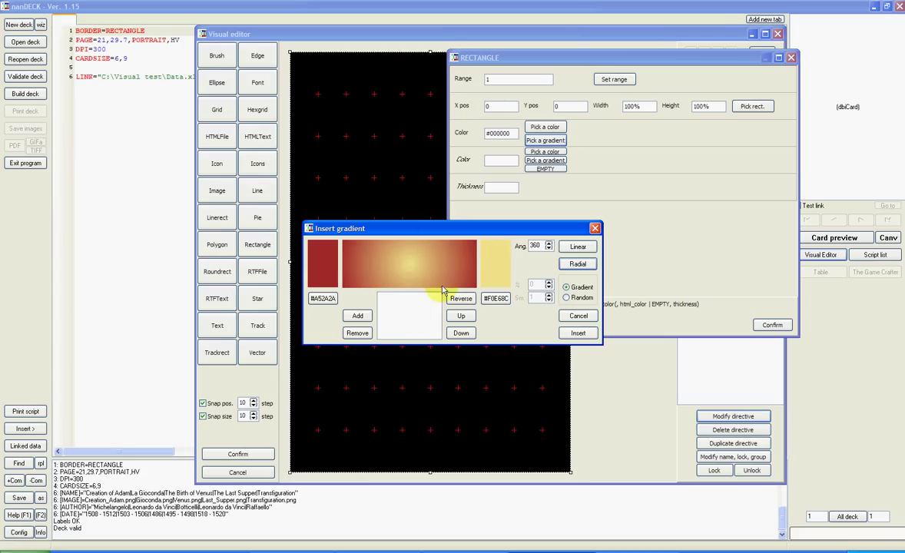
pyautogui.click(581, 333)
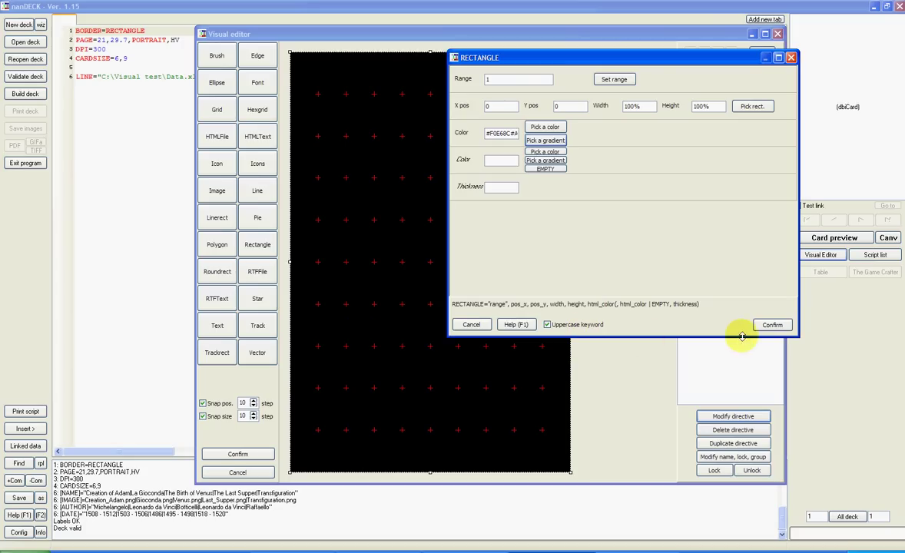
pyautogui.click(771, 325)
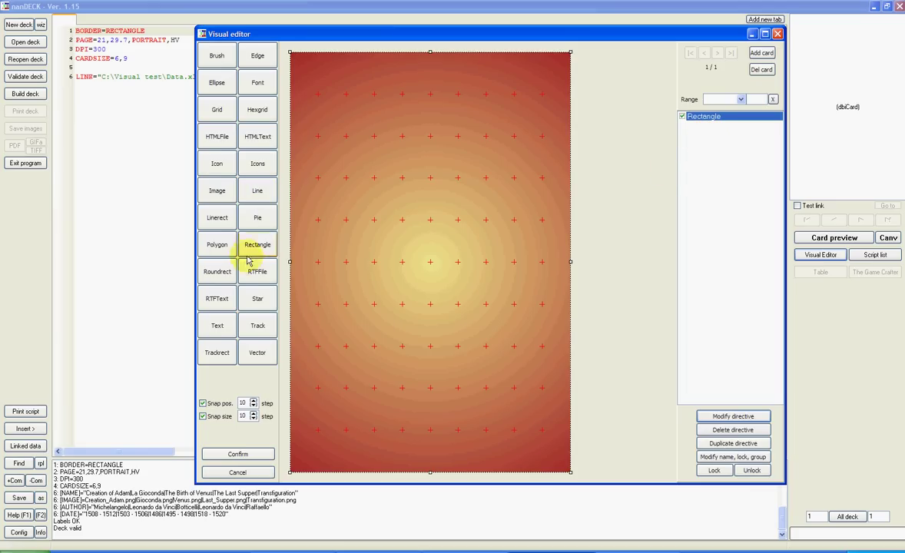
# Add an Image element sized as a band across the card's upper middle, plus a Font directive.
pyautogui.click(217, 191)
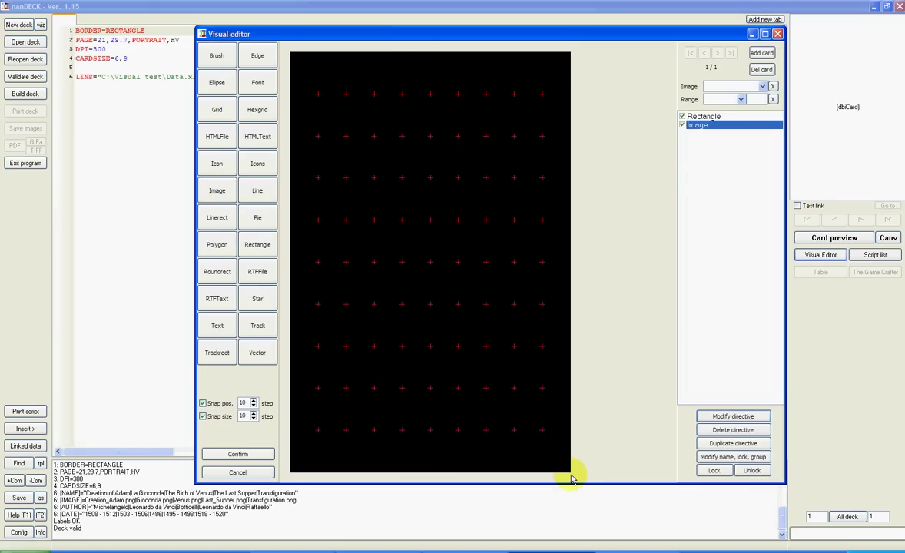
pyautogui.moveTo(569, 474); pyautogui.dragTo(571, 262)
pyautogui.moveTo(512, 202); pyautogui.dragTo(513, 243)
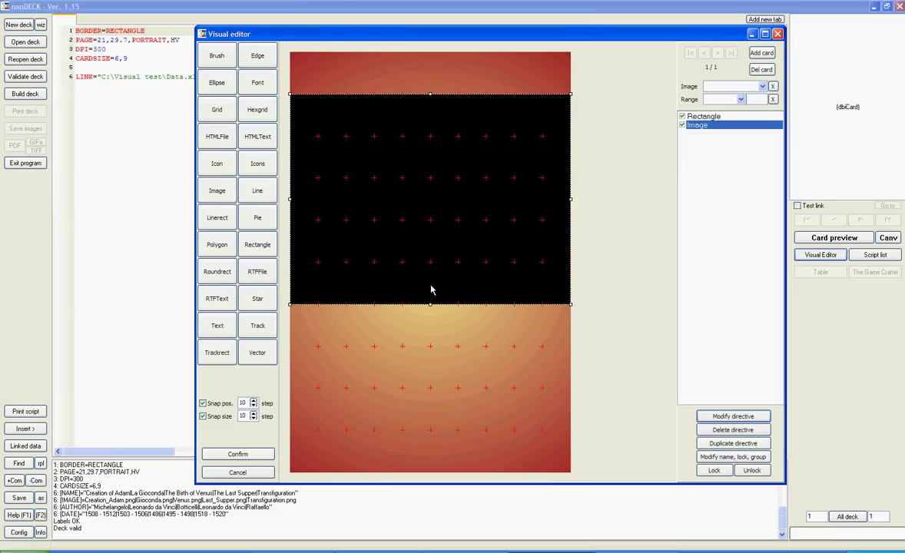
pyautogui.moveTo(430, 306); pyautogui.dragTo(430, 346)
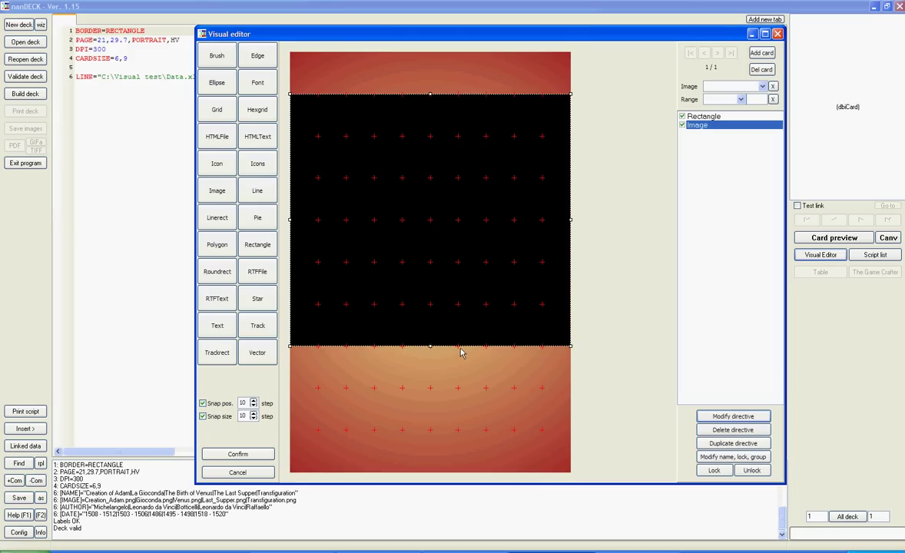
pyautogui.click(252, 198)
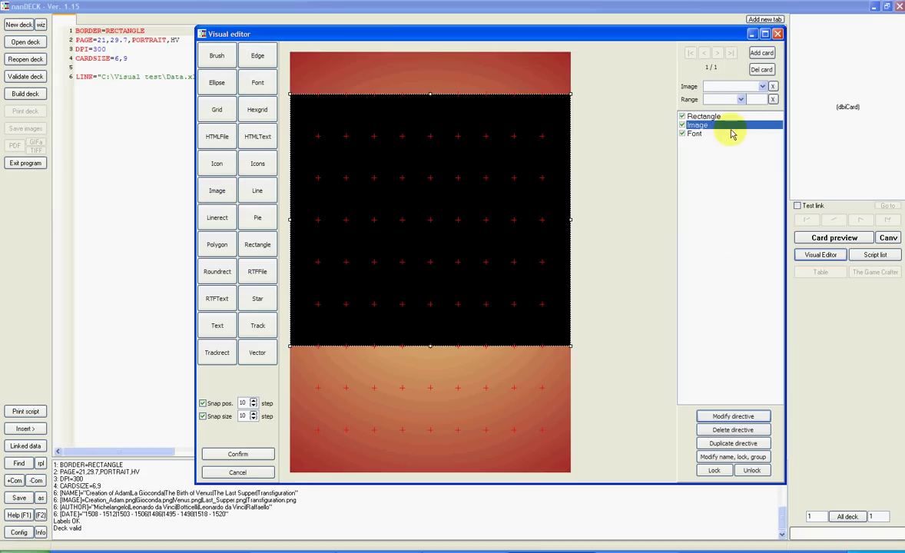
# Add three Text elements: one strip at the card top and two stacked below the picture.
pyautogui.click(219, 325)
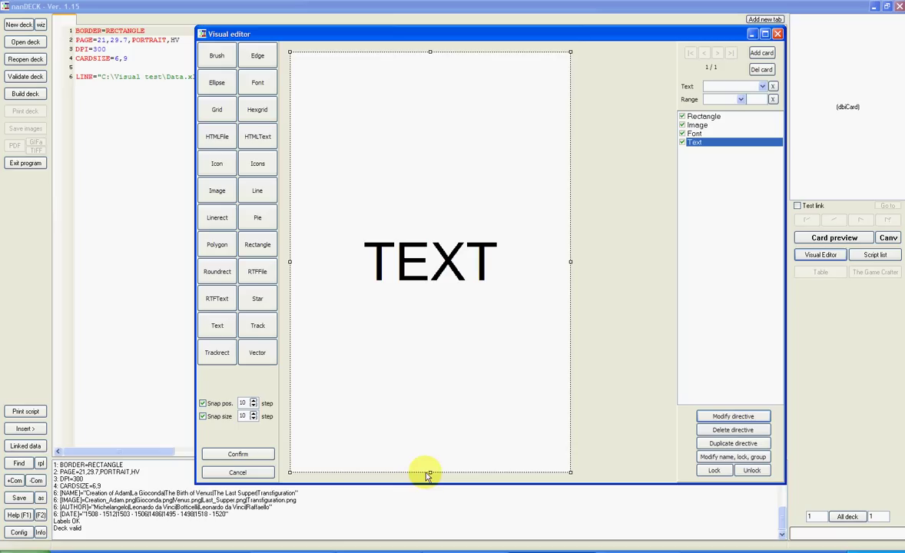
pyautogui.moveTo(429, 472); pyautogui.dragTo(464, 383)
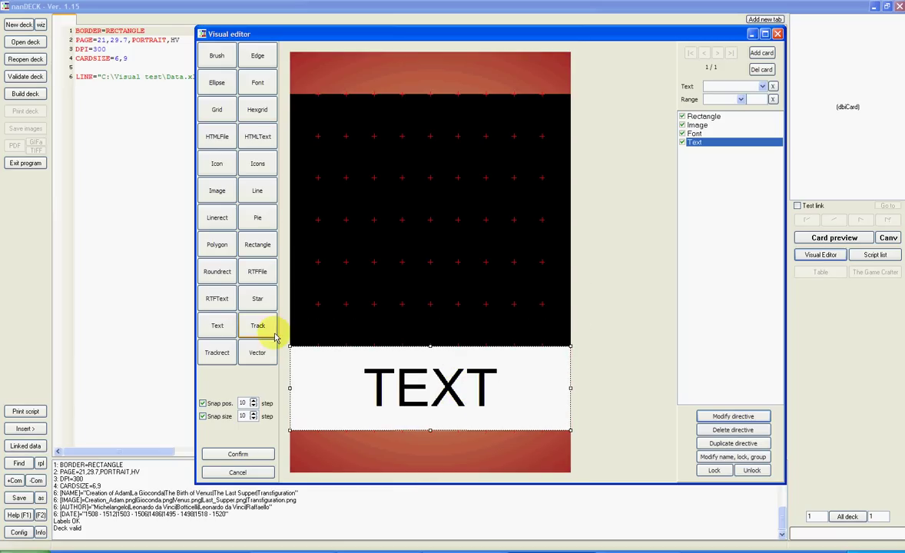
pyautogui.click(218, 326)
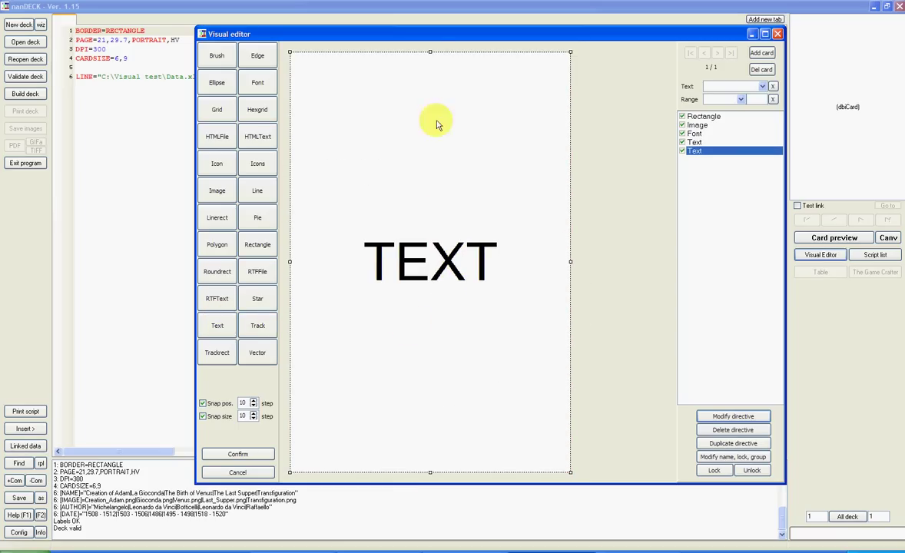
pyautogui.moveTo(430, 53); pyautogui.dragTo(464, 430)
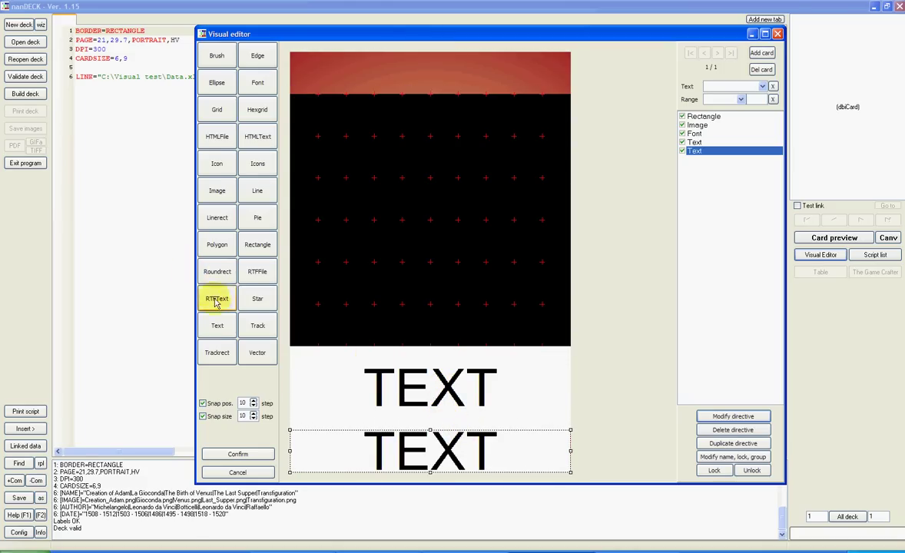
pyautogui.click(218, 327)
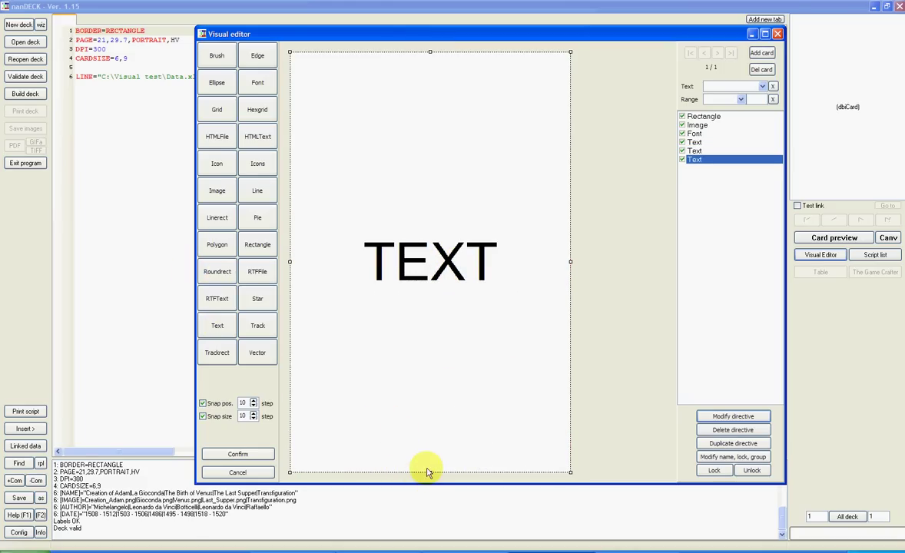
pyautogui.moveTo(429, 471); pyautogui.dragTo(430, 93)
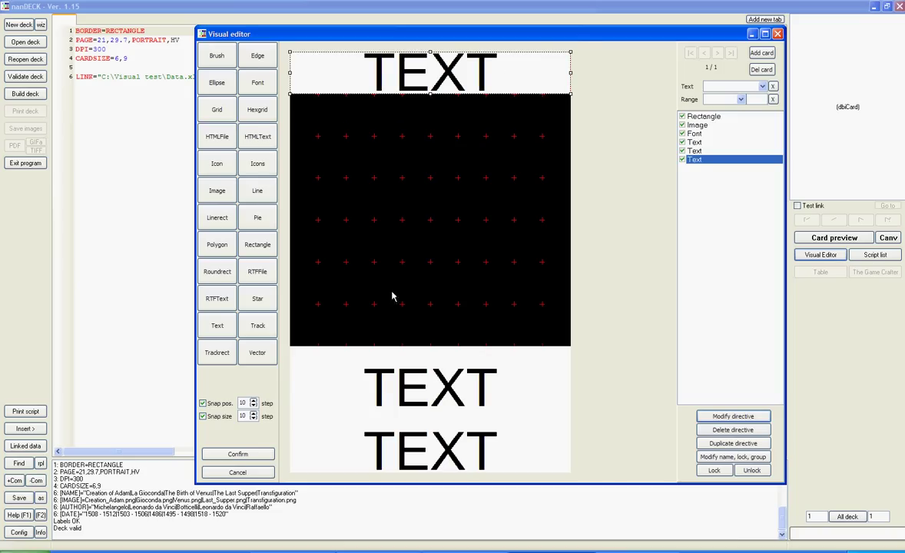
pyautogui.click(714, 133)
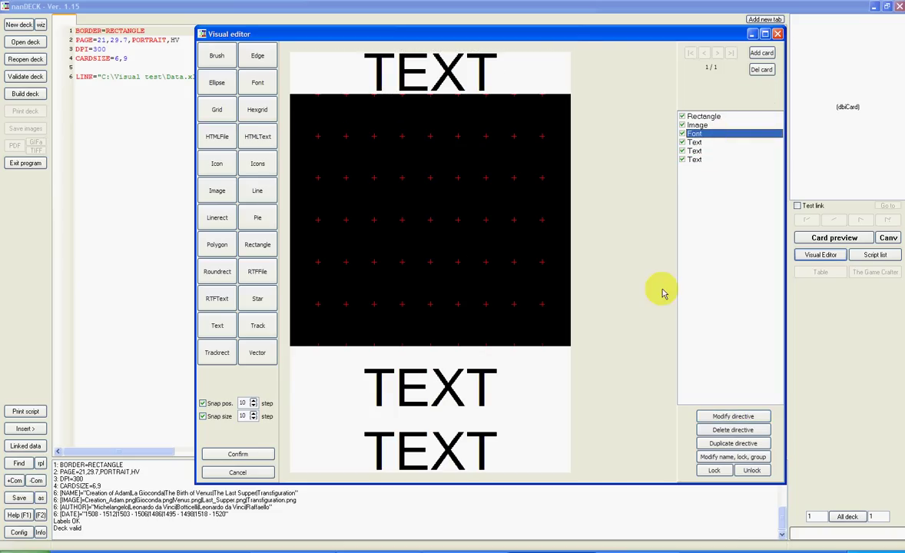
# Set the Font directive to size 18, transparent, colour #632A2A (Brown with red lowered to 99).
pyautogui.click(733, 415)
pyautogui.doubleClick(498, 103)
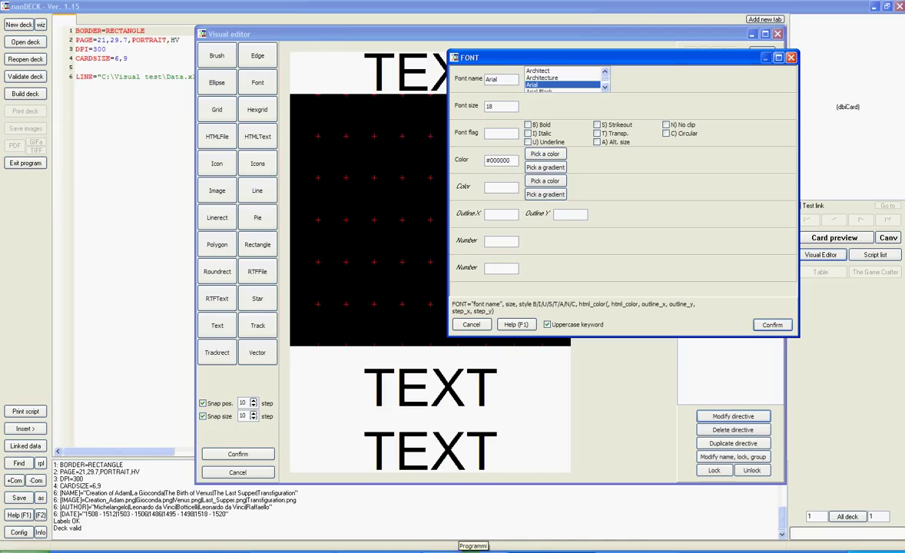
pyautogui.click(598, 134)
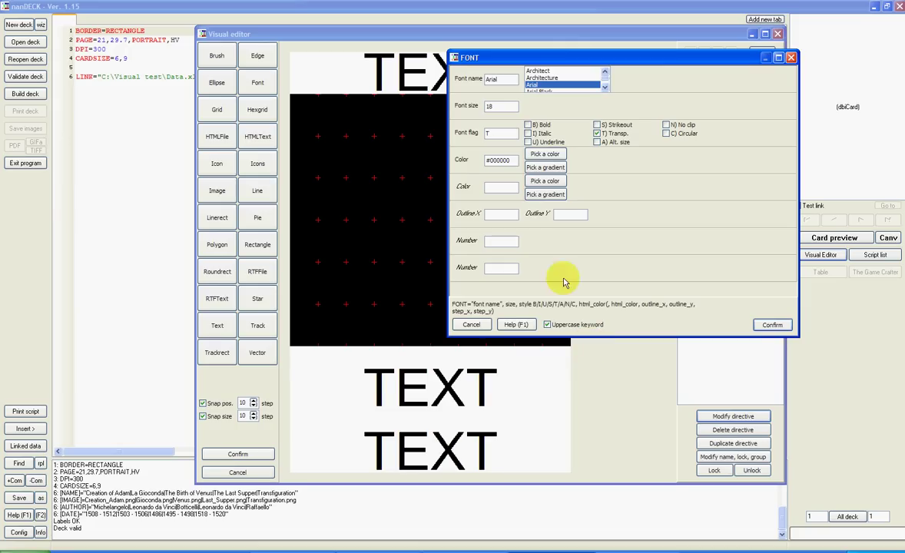
pyautogui.click(536, 157)
pyautogui.scroll(-3, 485, 484)
pyautogui.click(443, 497)
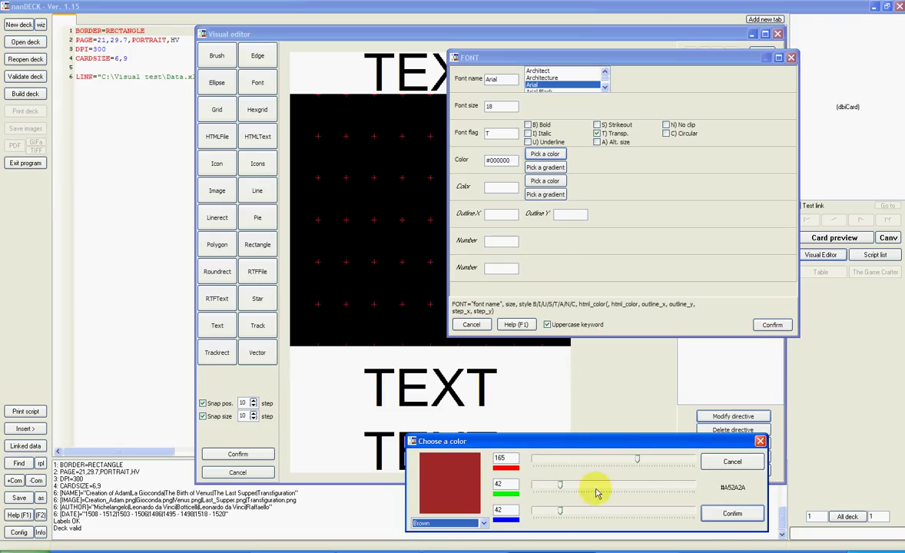
pyautogui.moveTo(637, 461); pyautogui.dragTo(595, 460)
pyautogui.click(730, 513)
# Apply the dark brown transparent font to the text lines and duplicate the Font directive.
pyautogui.click(771, 326)
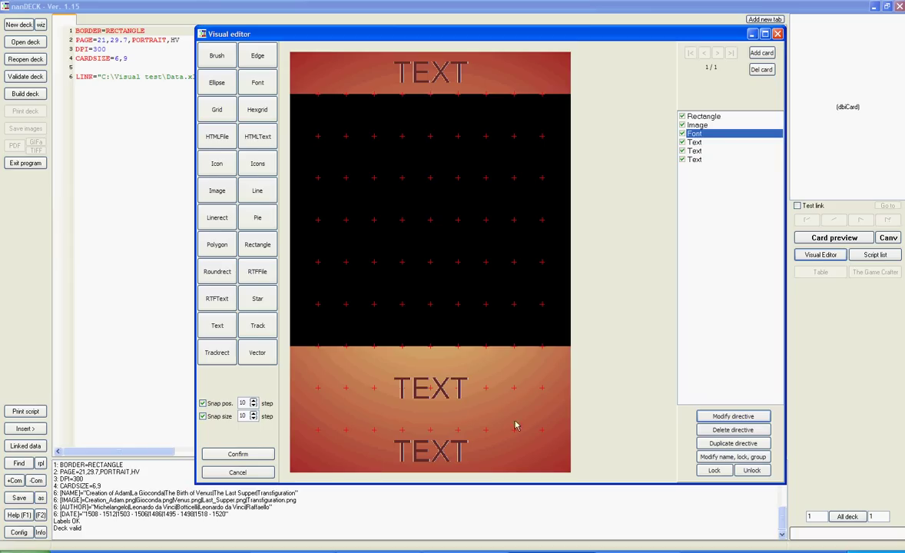
pyautogui.click(721, 159)
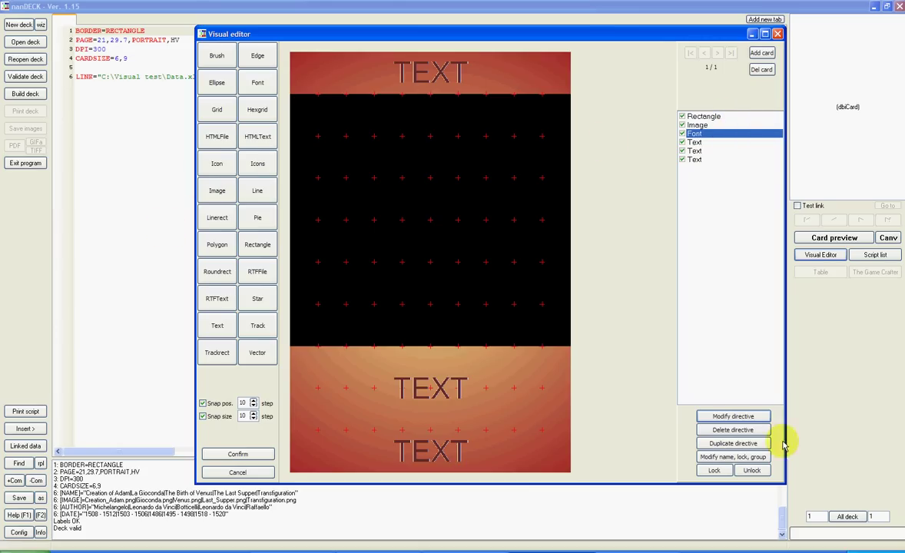
pyautogui.click(743, 443)
pyautogui.click(720, 168)
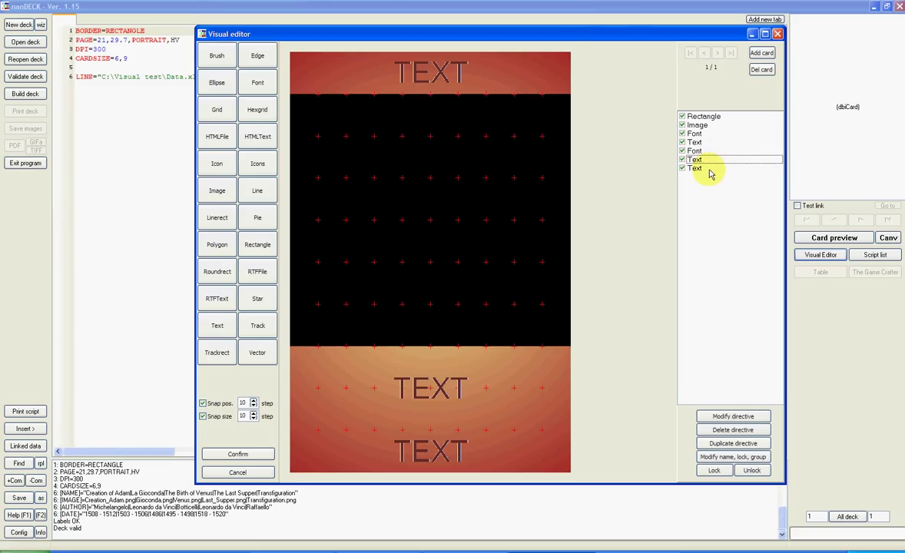
# Place the copied Font after the first Text and change its size to 14.
pyautogui.click(711, 160)
pyautogui.click(711, 169)
pyautogui.click(700, 151)
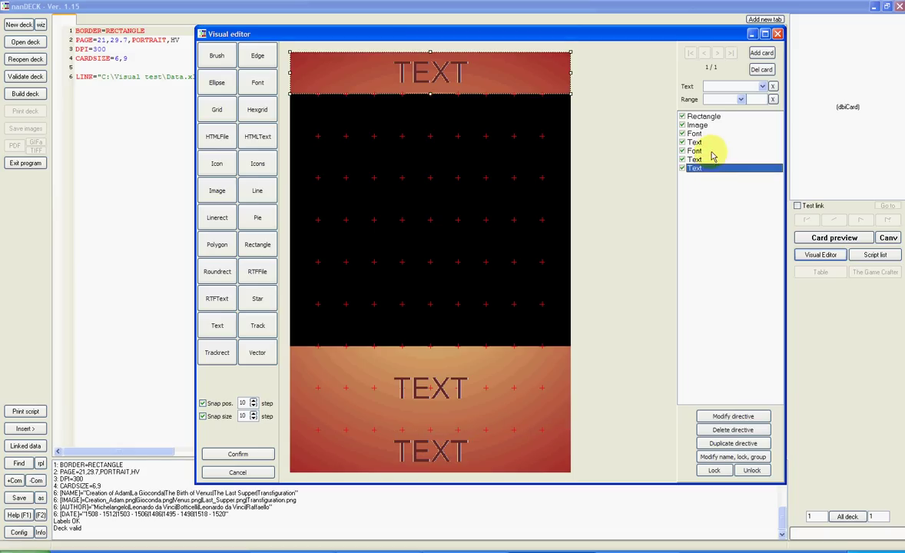
pyautogui.click(747, 417)
pyautogui.doubleClick(498, 106)
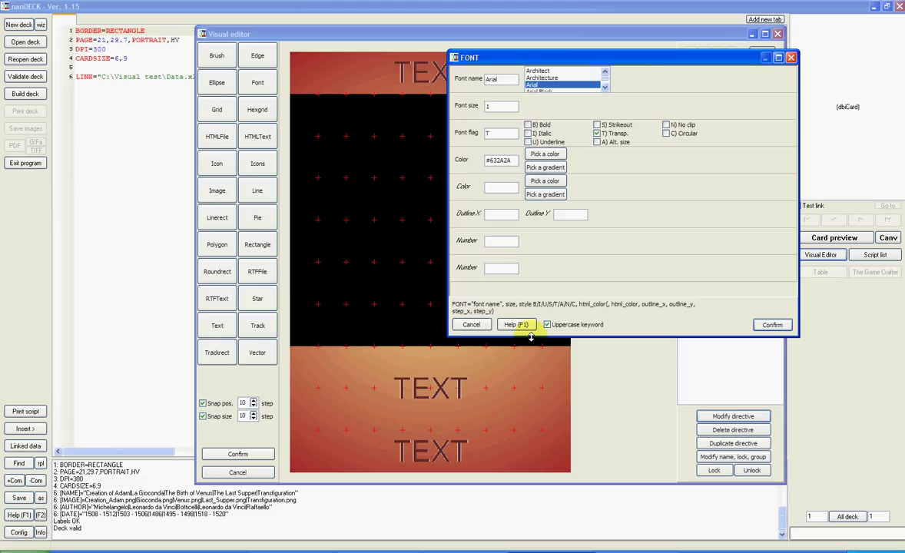
pyautogui.click(772, 325)
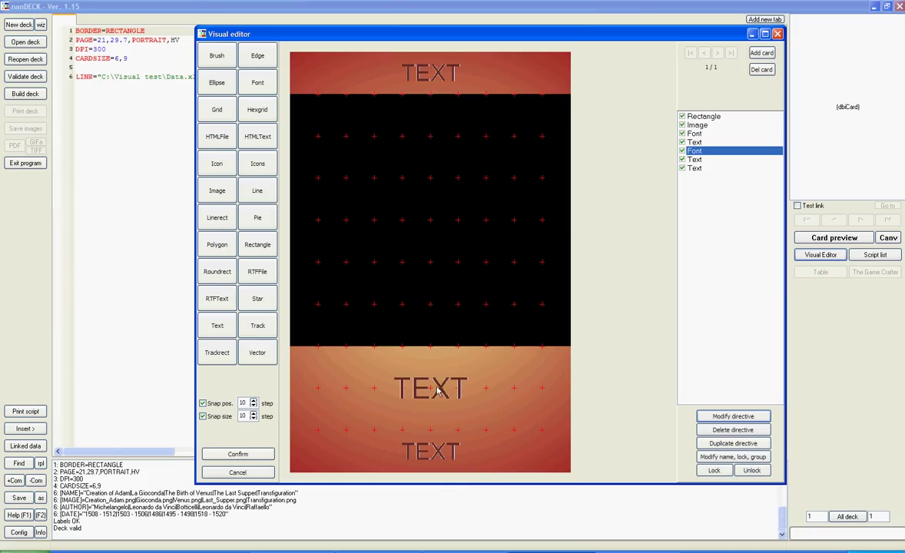
# Link the Image element to the [IMAGE] field and tick P) Proport. to keep proportions.
pyautogui.click(618, 351)
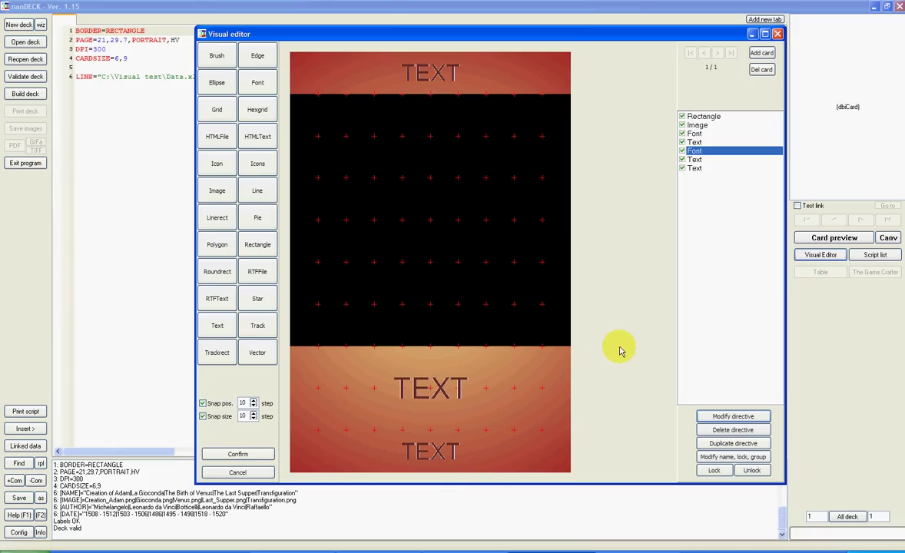
pyautogui.click(668, 170)
pyautogui.click(670, 288)
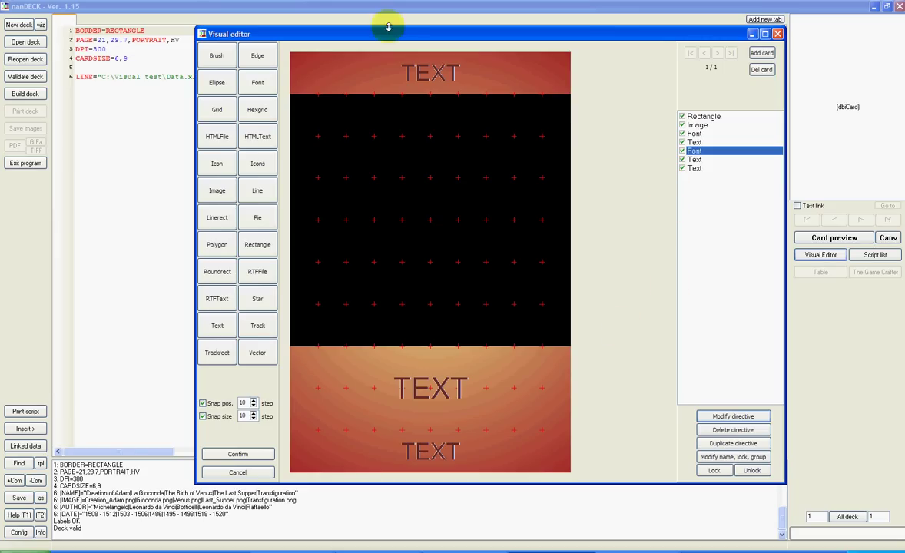
pyautogui.click(699, 125)
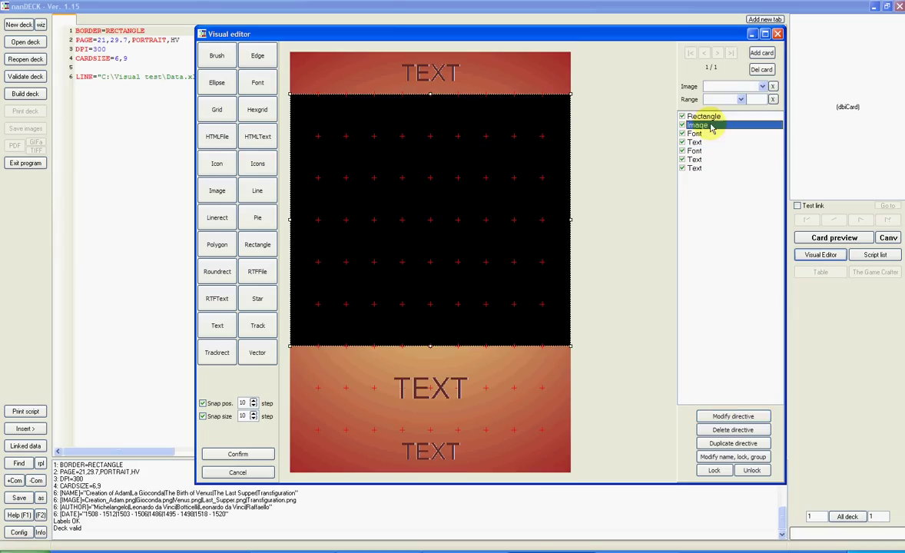
pyautogui.click(762, 87)
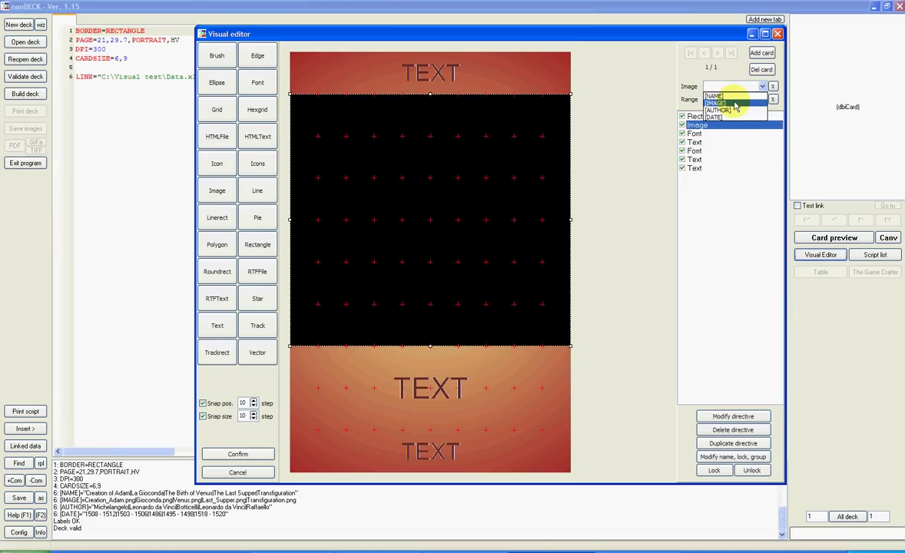
pyautogui.click(734, 103)
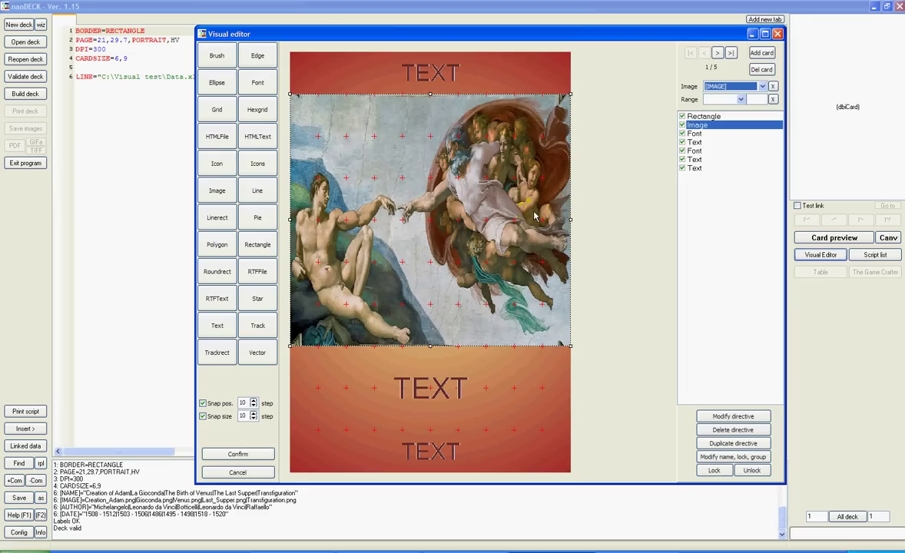
pyautogui.click(722, 419)
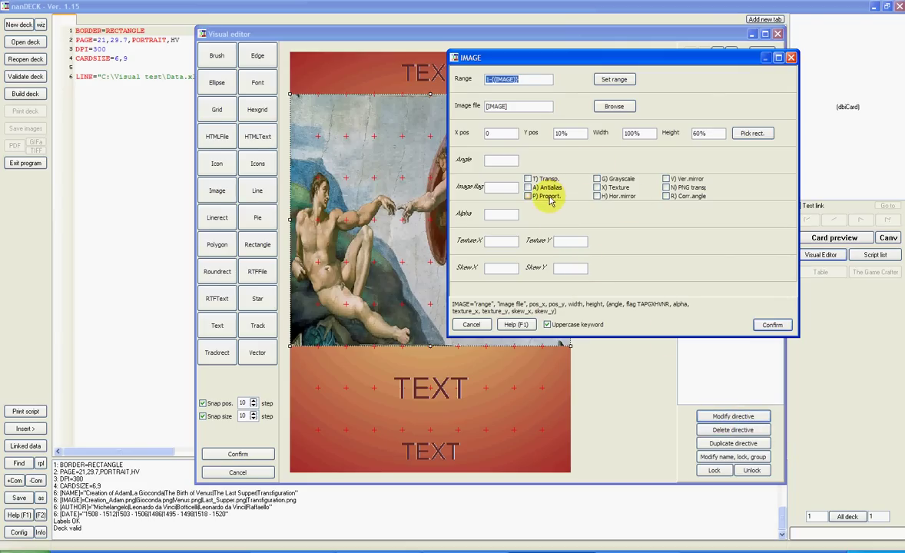
pyautogui.click(528, 196)
pyautogui.click(773, 327)
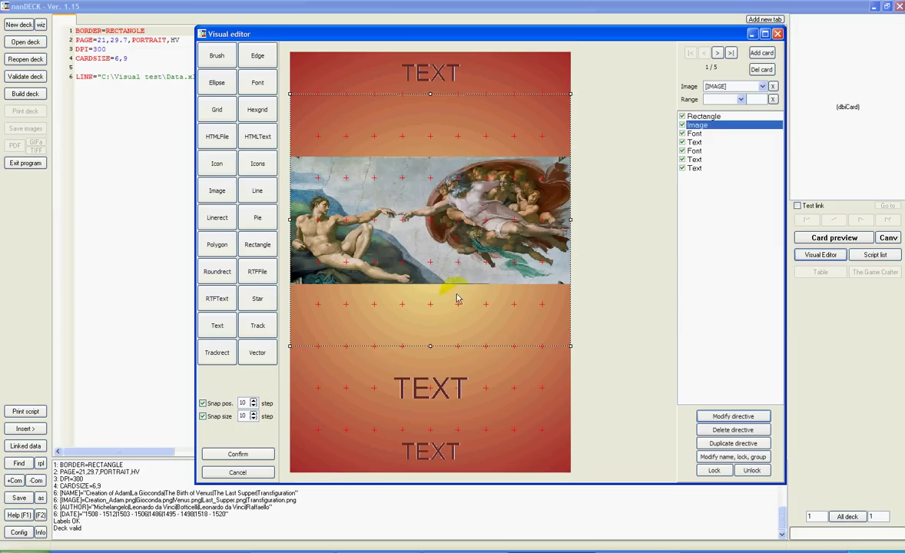
# Step through all five cards' paintings to Transfiguration, then return to the first card.
pyautogui.click(717, 53)
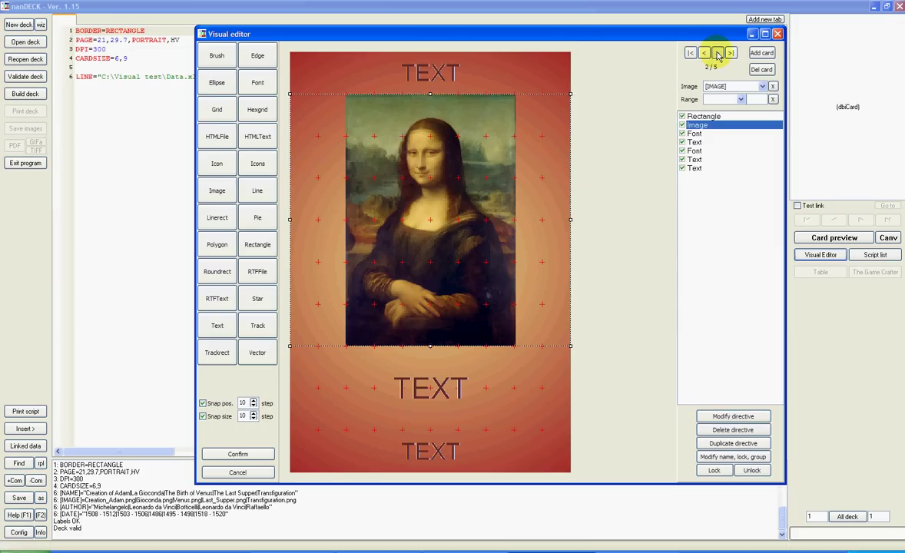
pyautogui.click(717, 53)
pyautogui.click(717, 53)
pyautogui.click(717, 53)
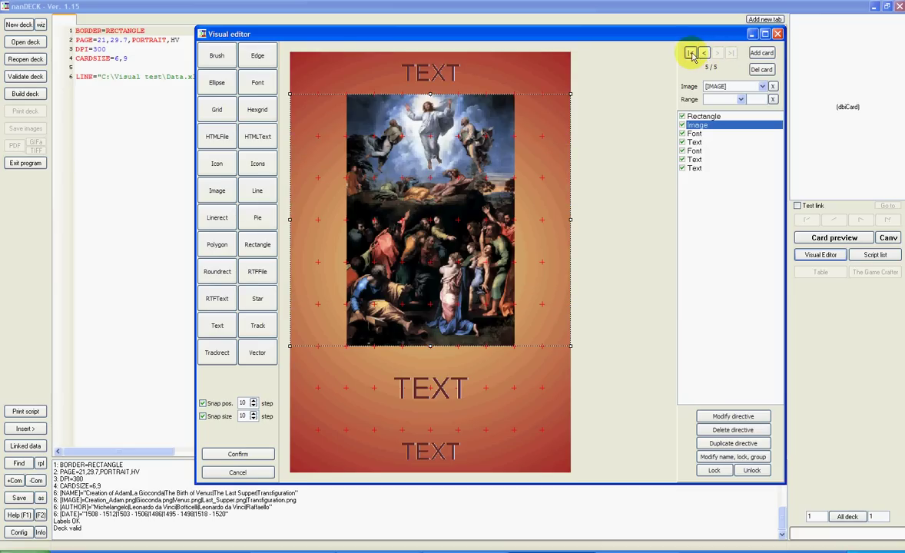
pyautogui.click(690, 53)
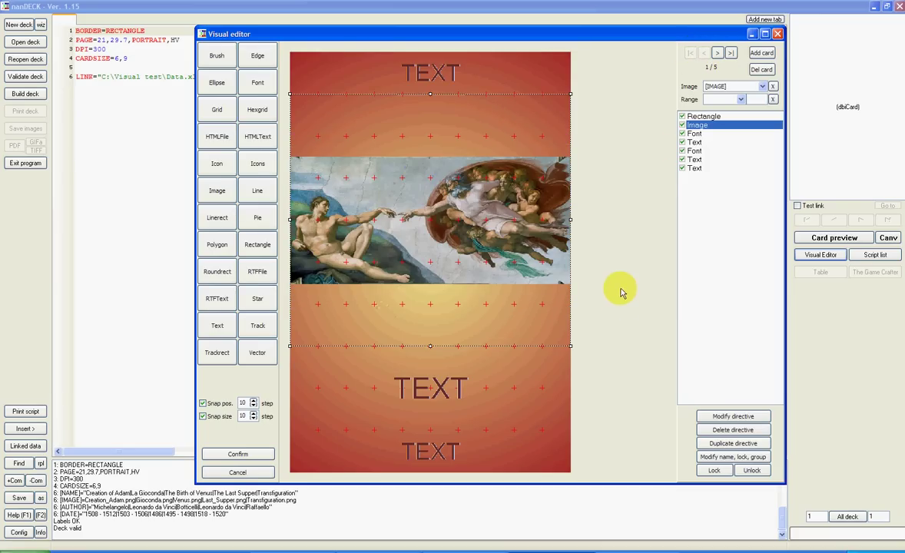
# Set the lower text to [NAME], the bottom text to [AUTHOR], and the top text to [DATE].
pyautogui.click(694, 142)
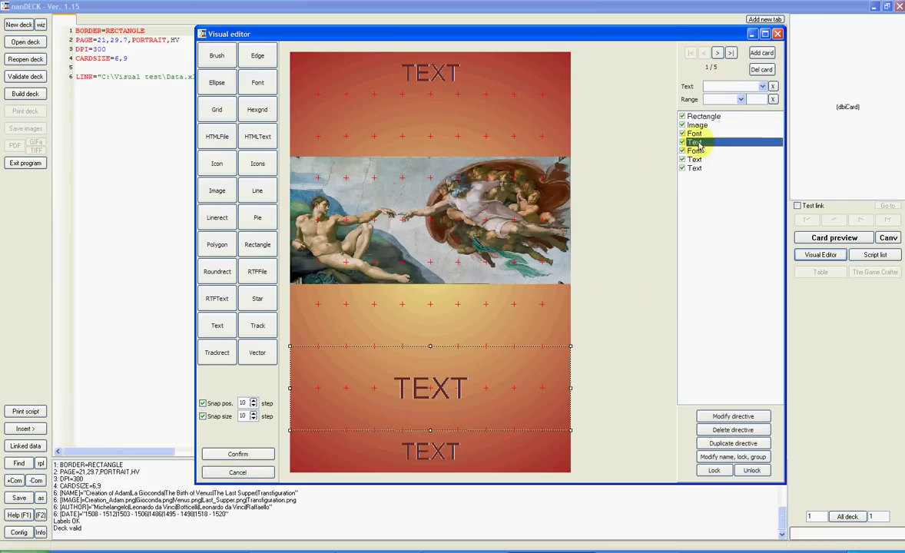
pyautogui.click(739, 87)
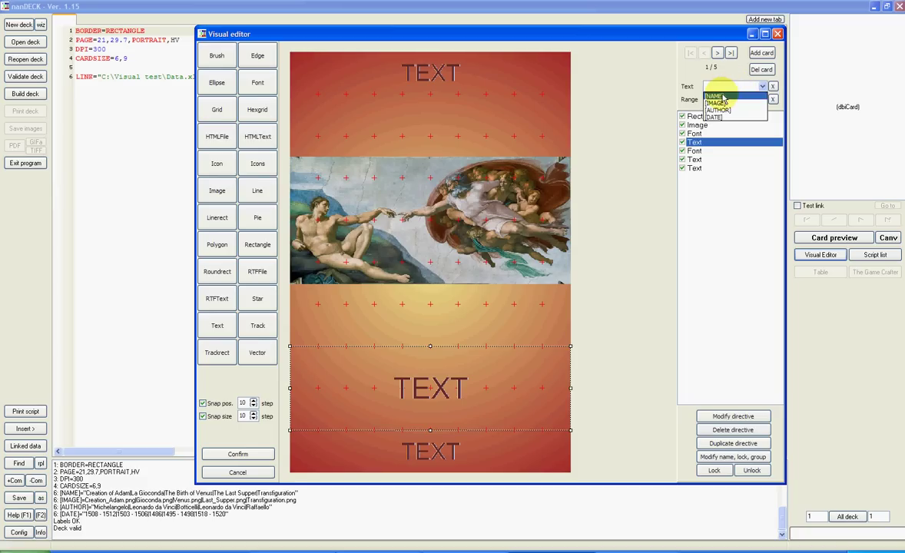
pyautogui.click(734, 94)
pyautogui.click(716, 159)
pyautogui.click(762, 86)
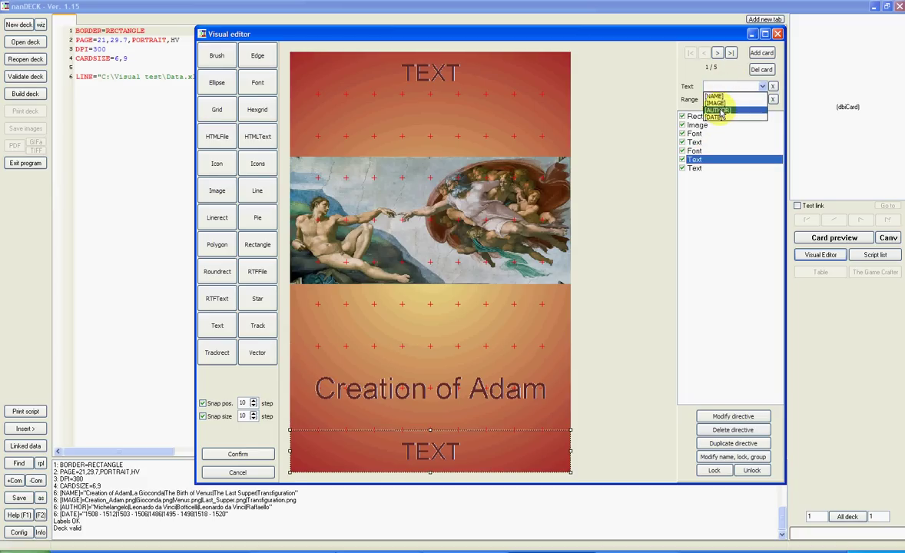
pyautogui.click(717, 110)
pyautogui.click(710, 168)
pyautogui.click(761, 86)
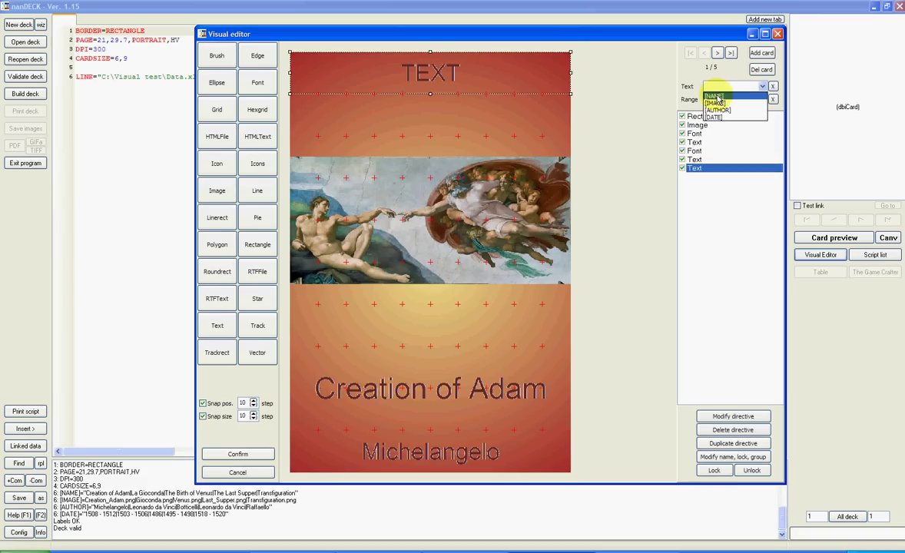
pyautogui.click(717, 118)
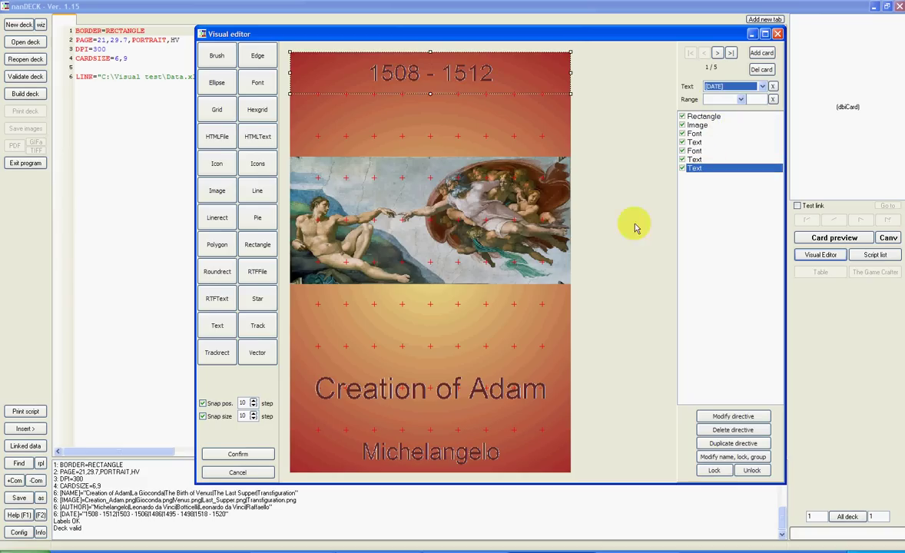
# Check each card's title, author and date through to the last card.
pyautogui.click(716, 53)
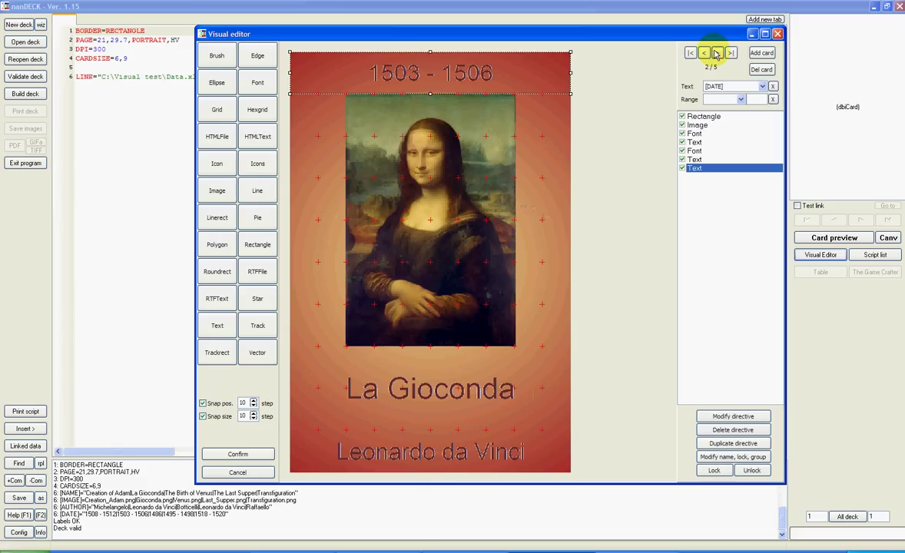
pyautogui.click(717, 52)
pyautogui.click(716, 52)
pyautogui.click(716, 53)
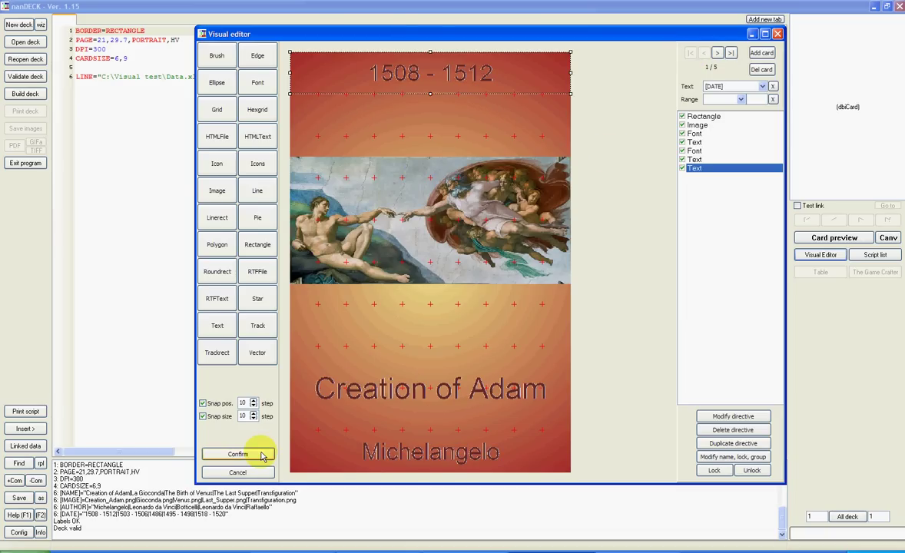
# Write the visual layout into the script and insert a blank line above the VISUAL block.
pyautogui.click(237, 455)
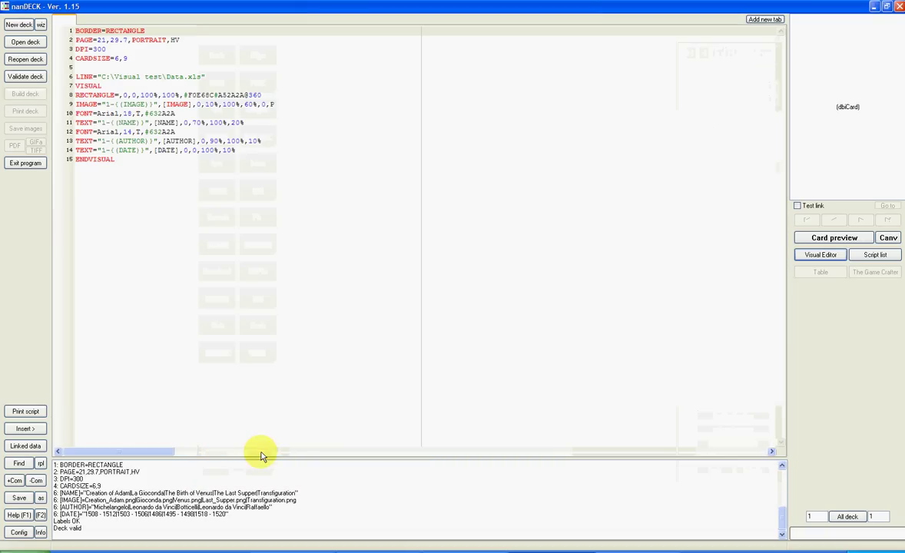
pyautogui.click(77, 89)
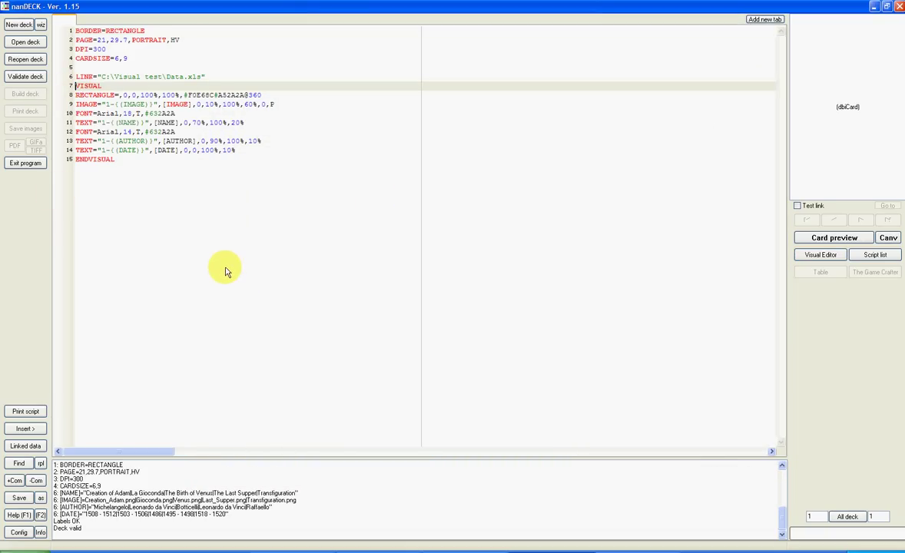
pyautogui.press('Return')
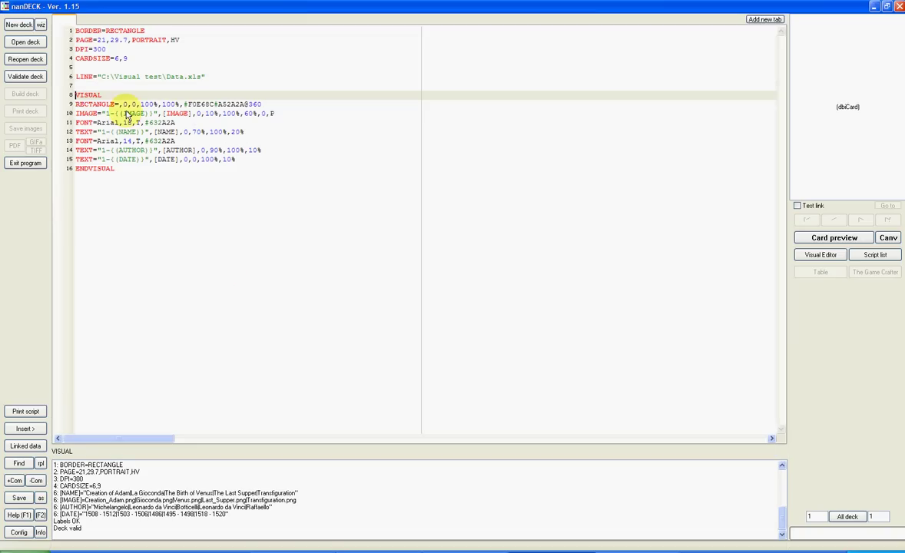
# Validate and build the five-card deck, then check card 1, Creation of Adam, in the large preview.
pyautogui.click(29, 76)
pyautogui.click(25, 93)
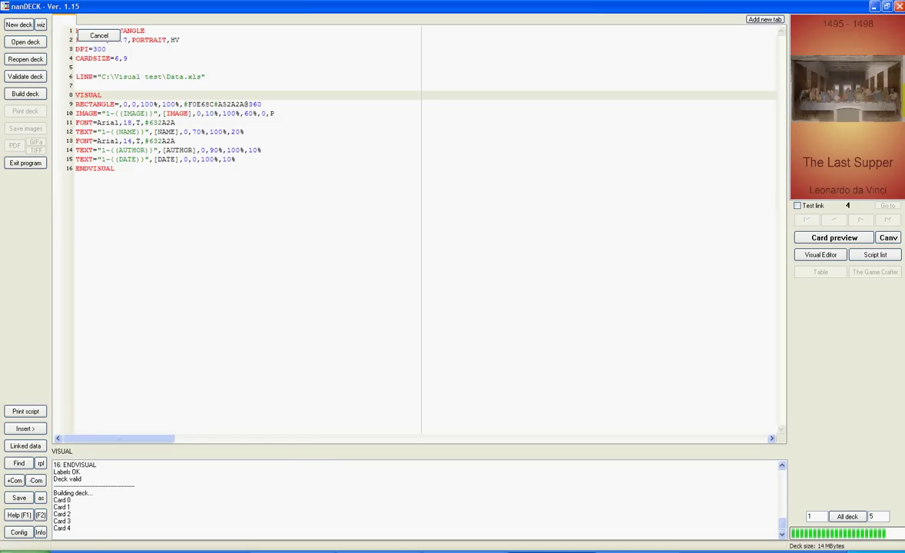
pyautogui.click(826, 237)
pyautogui.scroll(-1, 732, 298)
pyautogui.scroll(1, 732, 298)
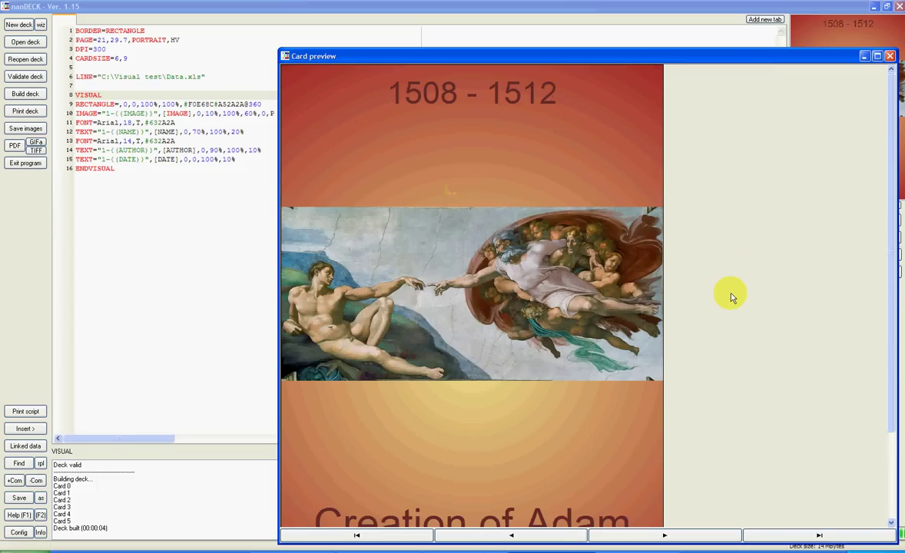
pyautogui.click(890, 57)
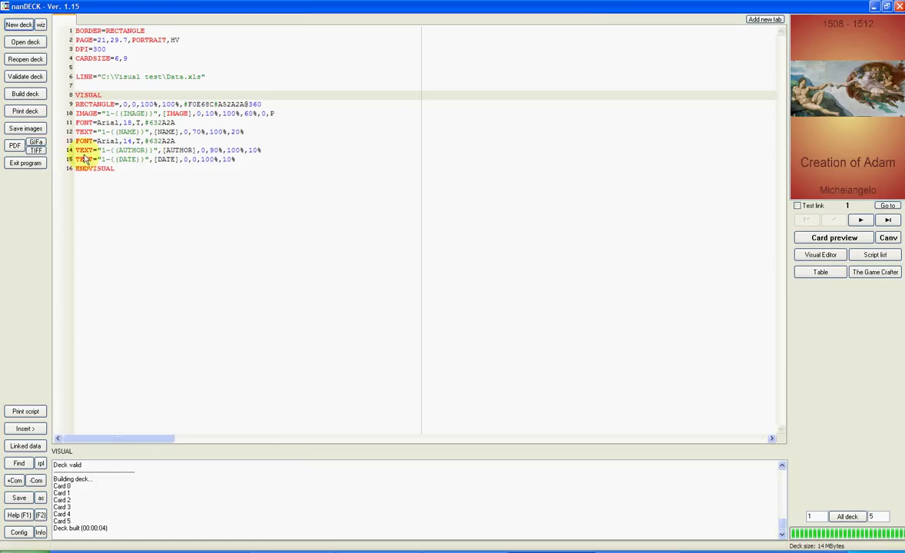
pyautogui.click(26, 111)
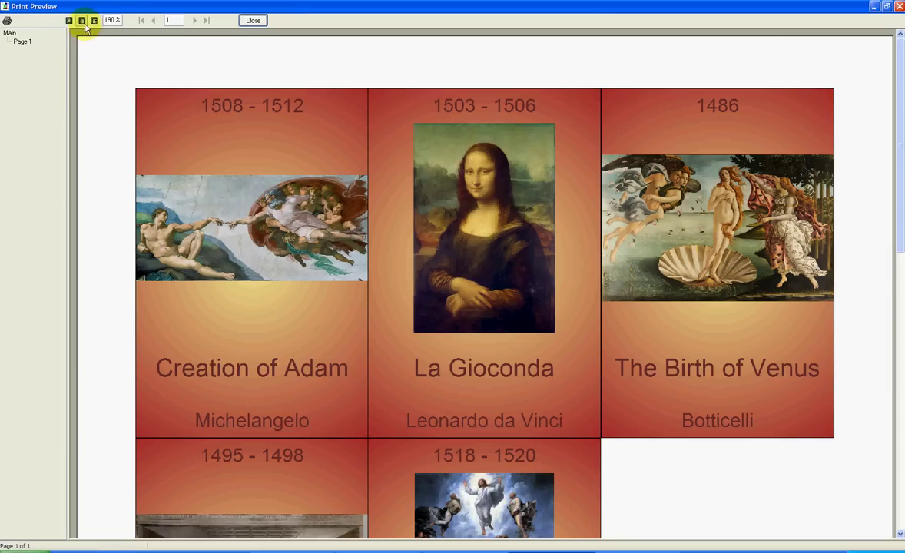
pyautogui.click(69, 21)
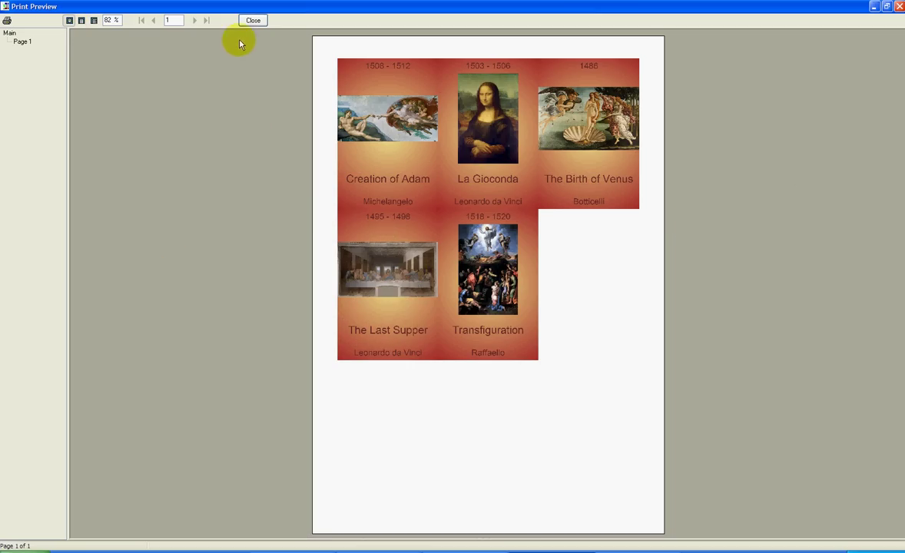
pyautogui.click(252, 21)
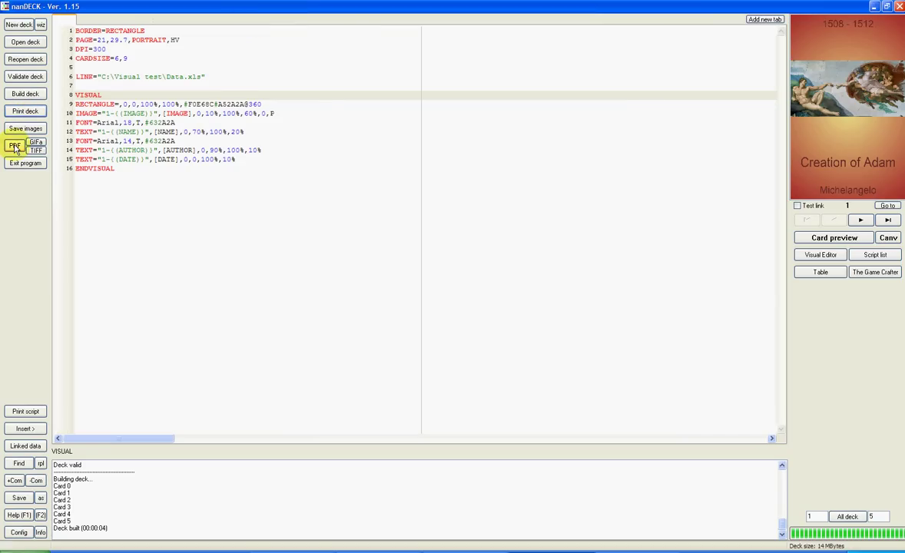
pyautogui.click(14, 146)
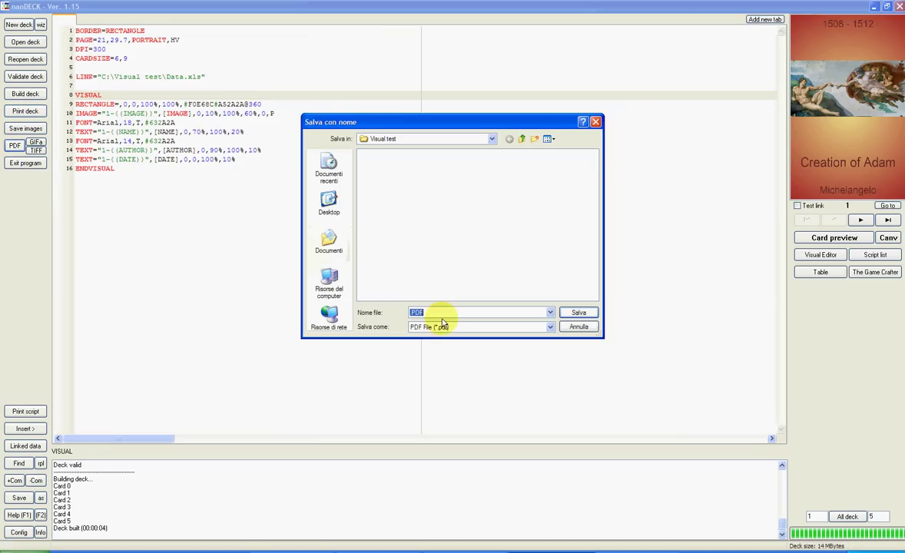
pyautogui.click(577, 327)
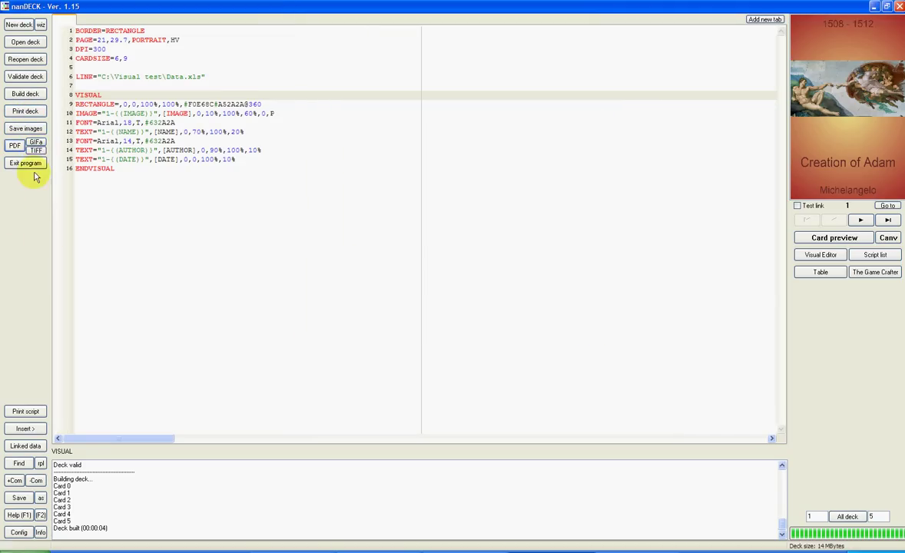
pyautogui.click(31, 128)
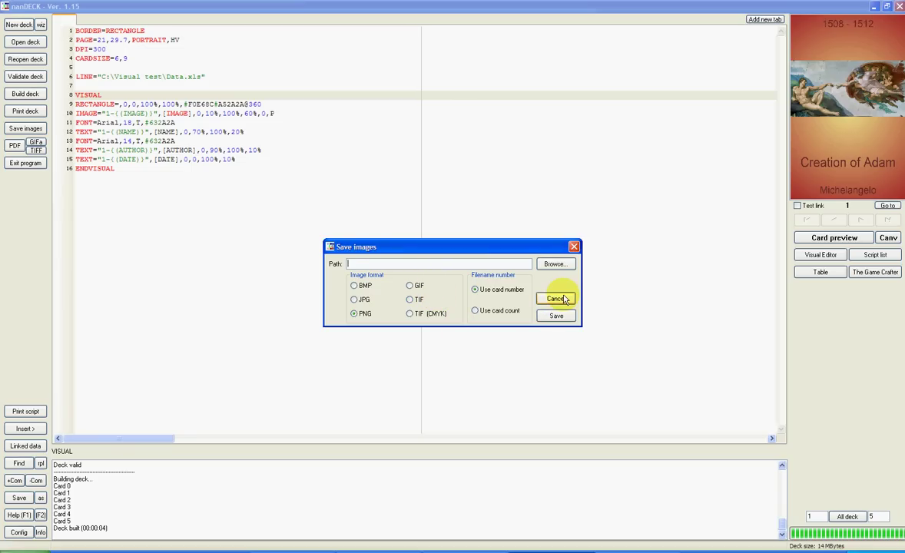
pyautogui.click(559, 299)
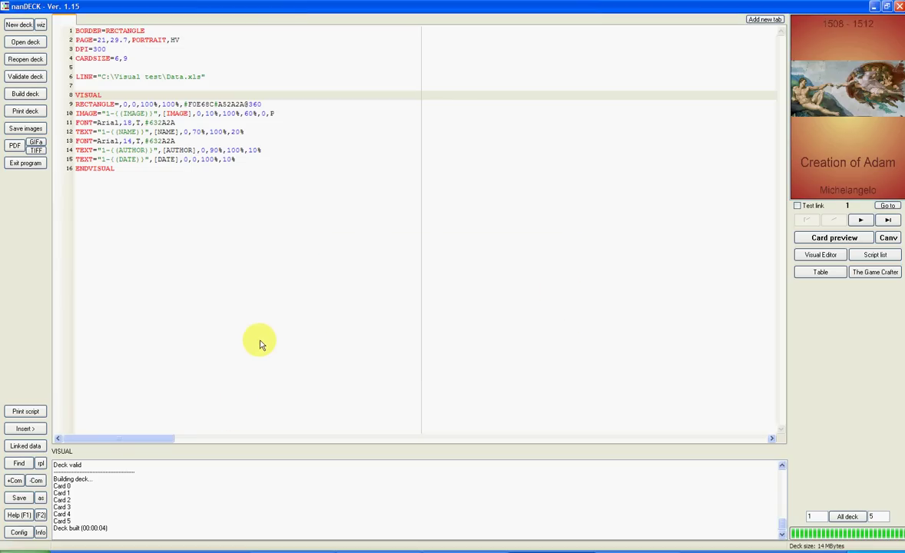